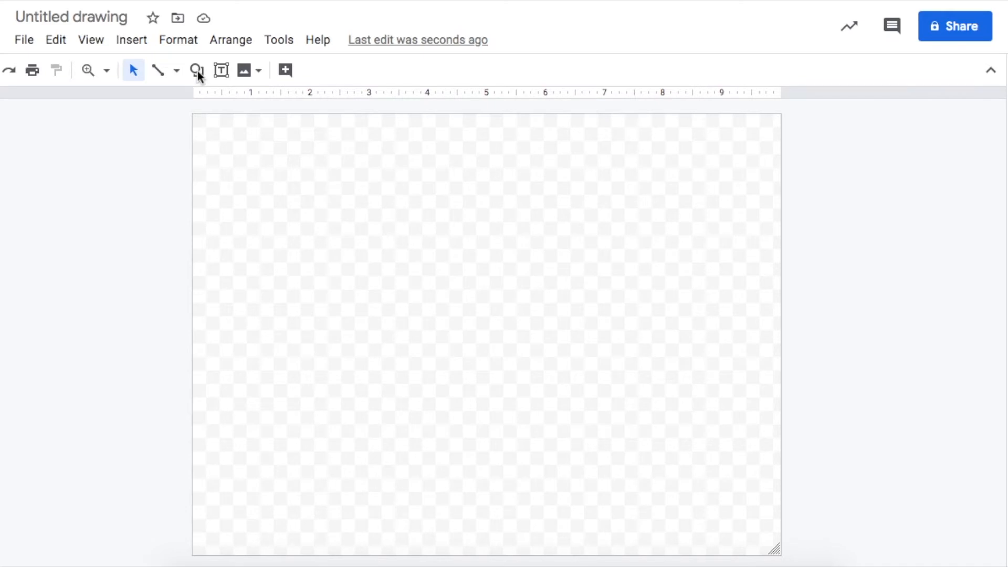
Draw a rectangle shape about 5.6 inches wide and 2.9 inches tall near the canvas's upper-left corner
left_click(197, 71)
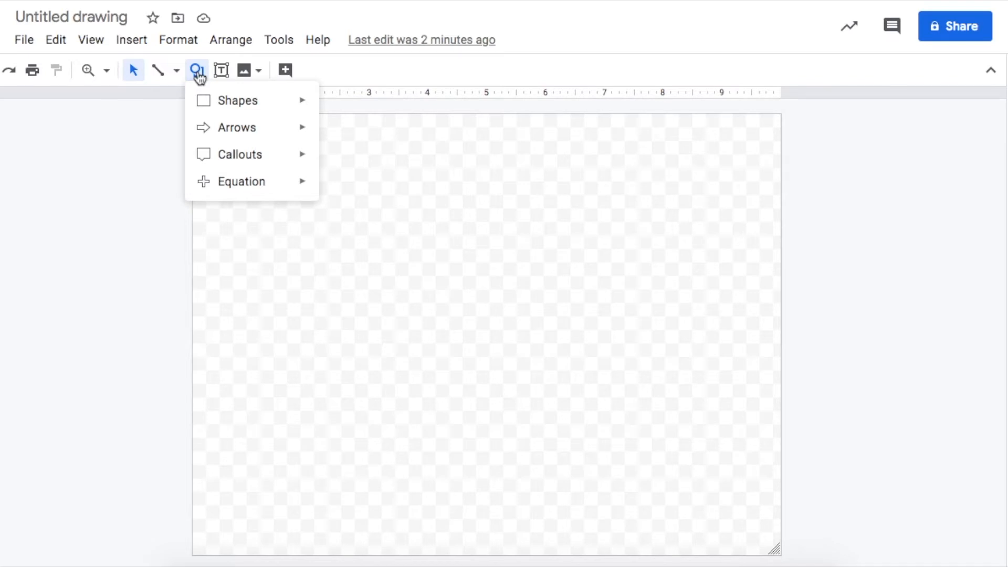
mouse_move(235, 137)
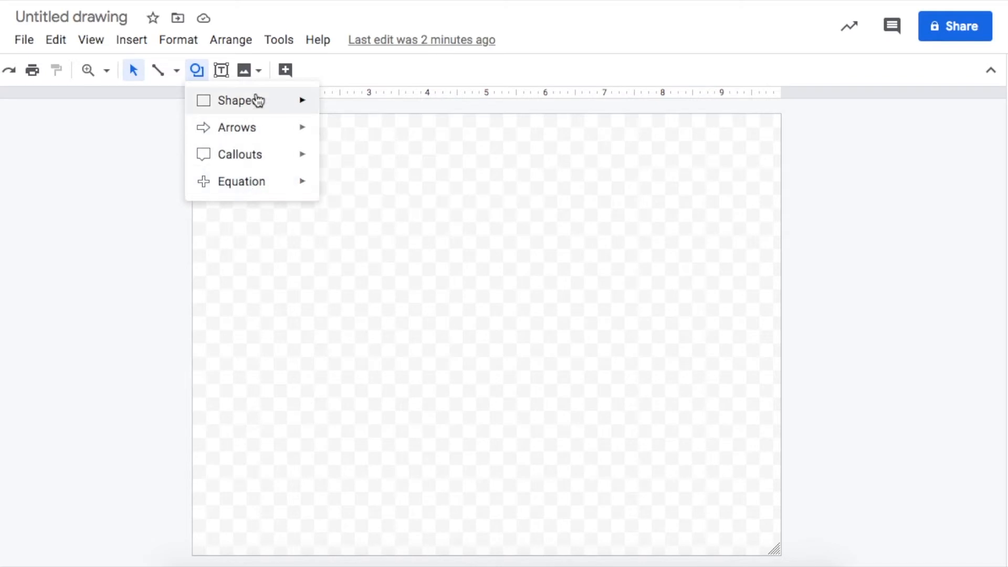
mouse_move(258, 101)
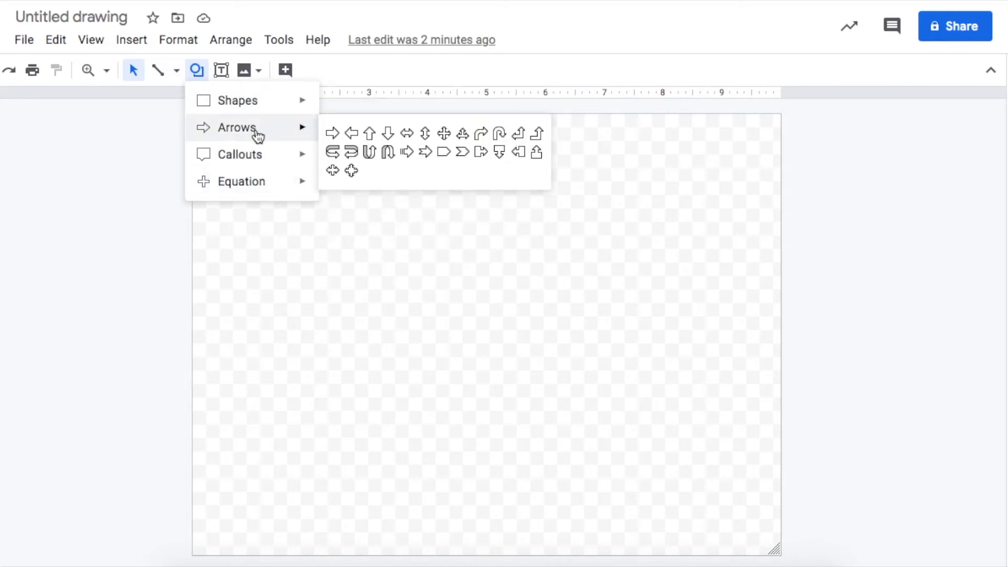
mouse_move(261, 159)
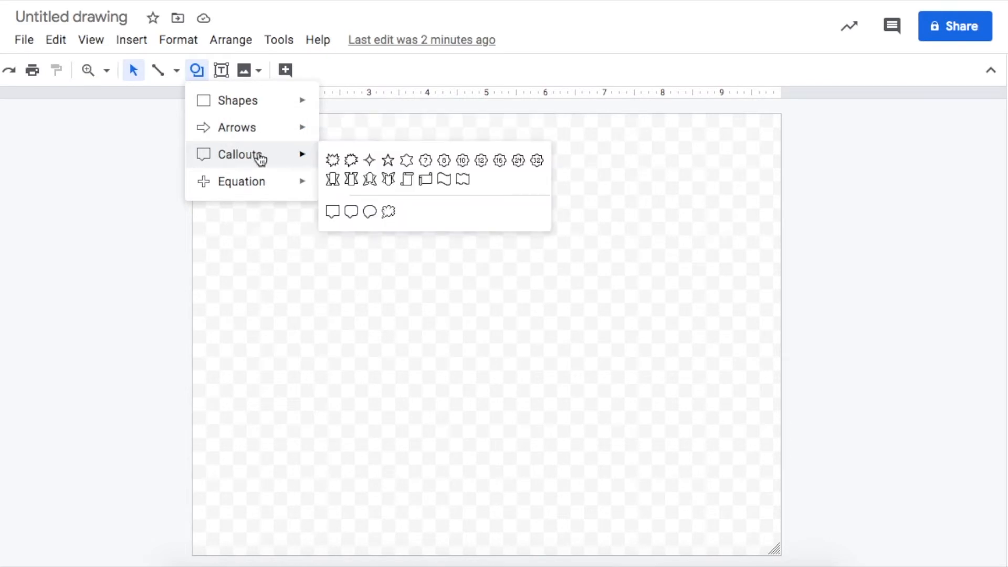
mouse_move(261, 187)
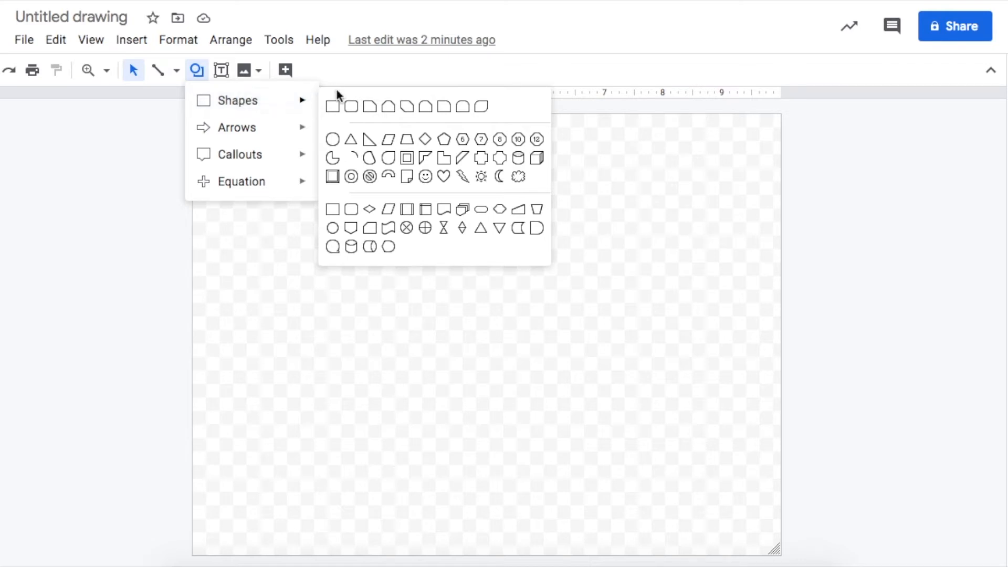
left_click(327, 106)
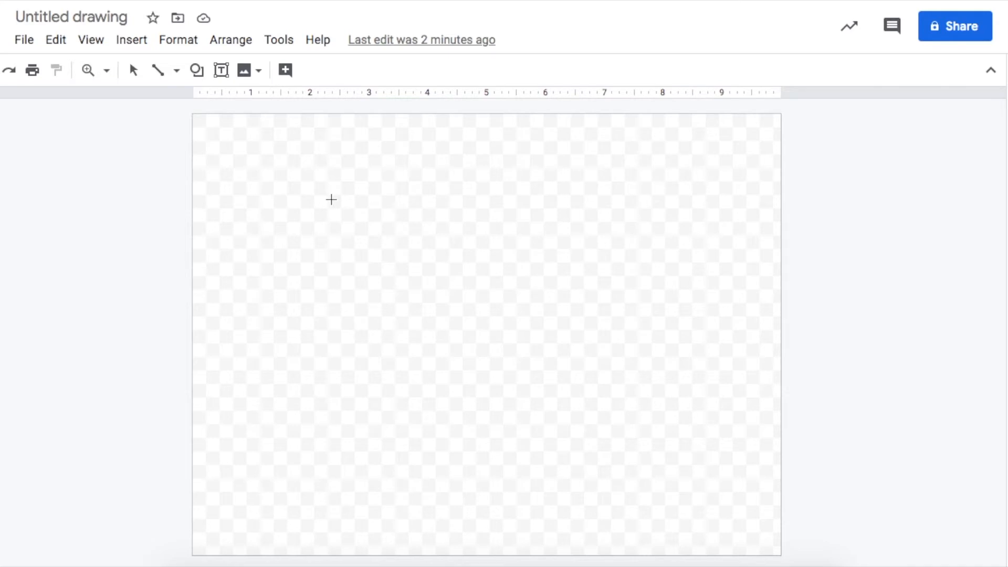
left_click(230, 140)
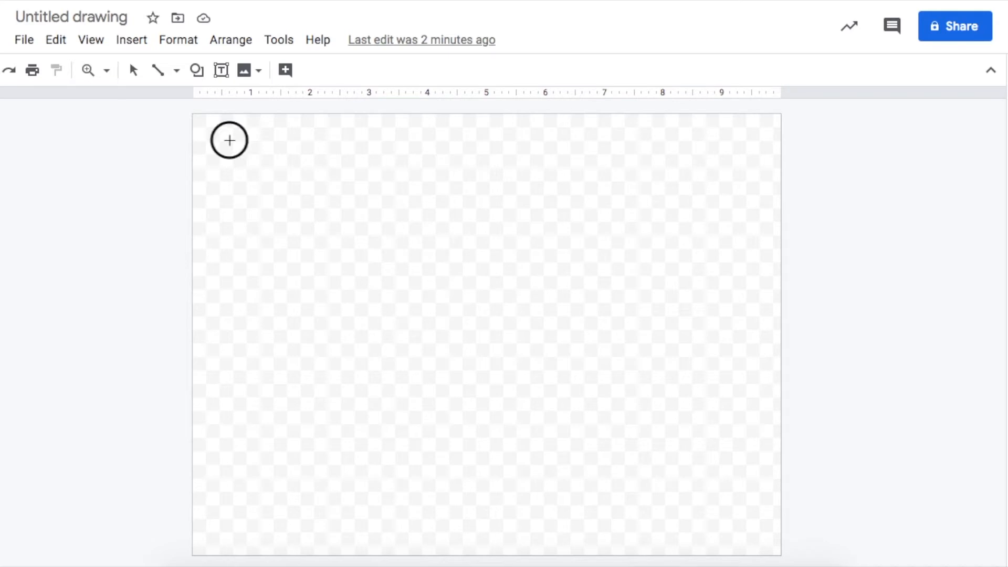
left_click_drag(229, 140, 615, 245)
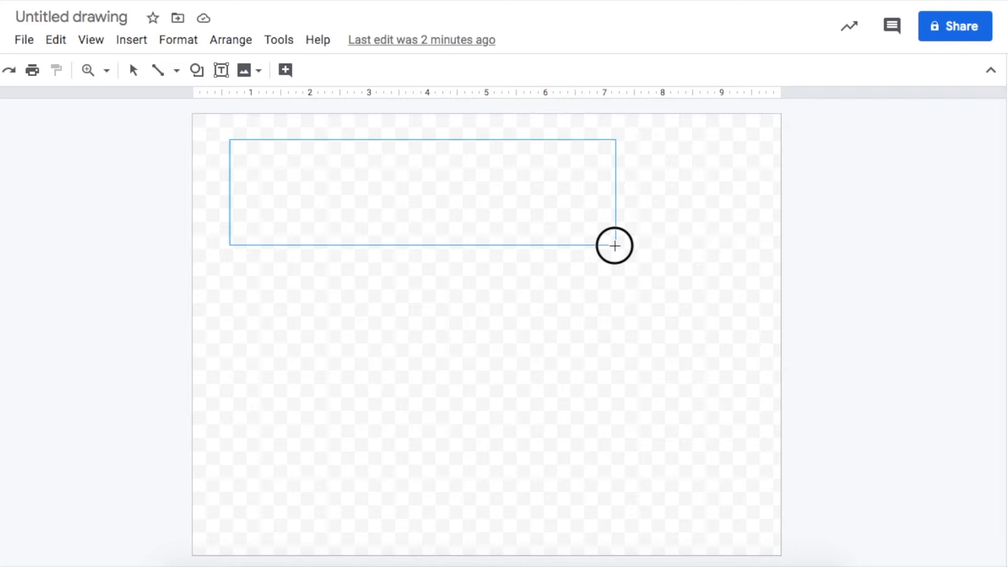
left_click_drag(614, 245, 560, 312)
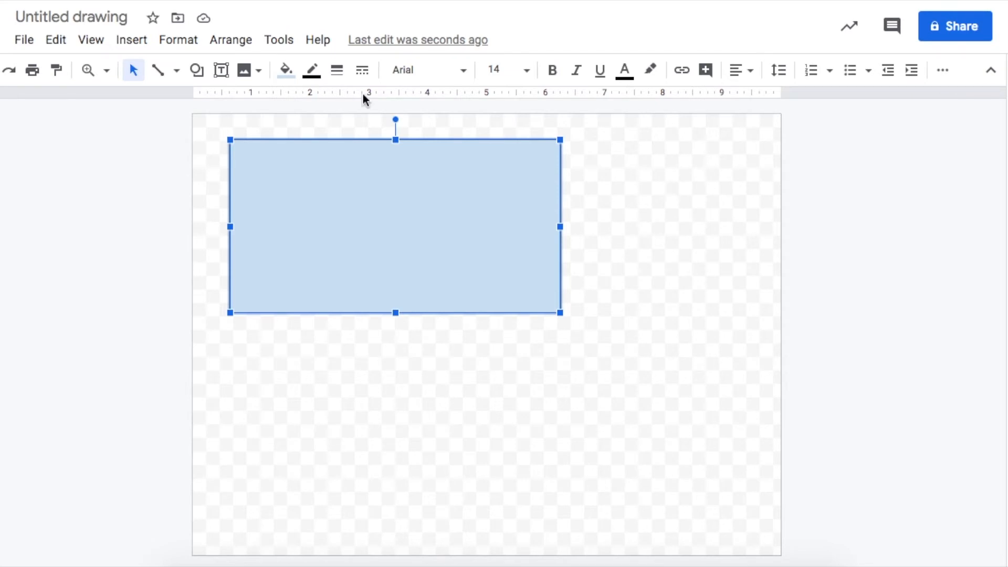
Fill the rectangle with solid orange and color its border yellow
left_click(646, 146)
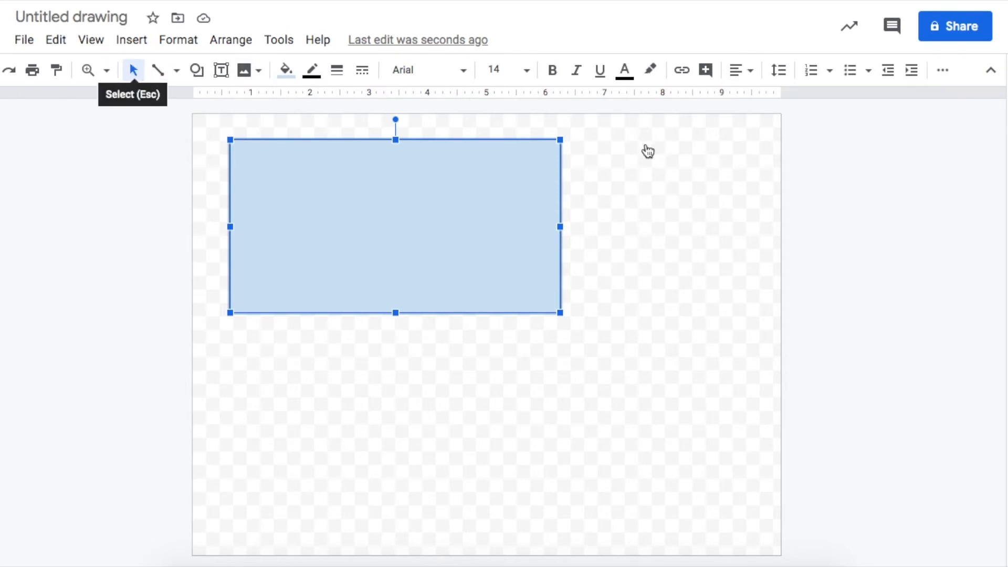
left_click(482, 246)
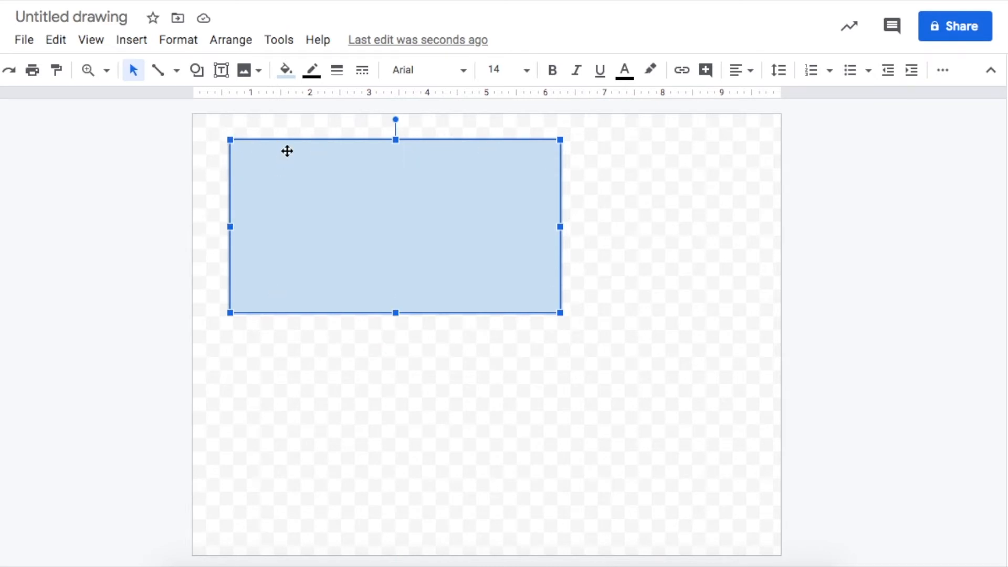
left_click(294, 78)
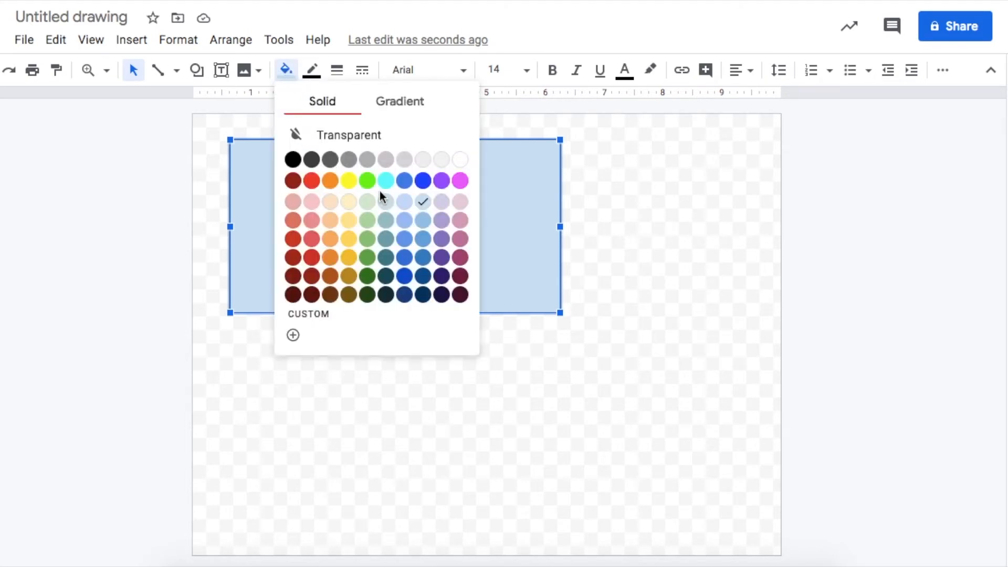
left_click(331, 182)
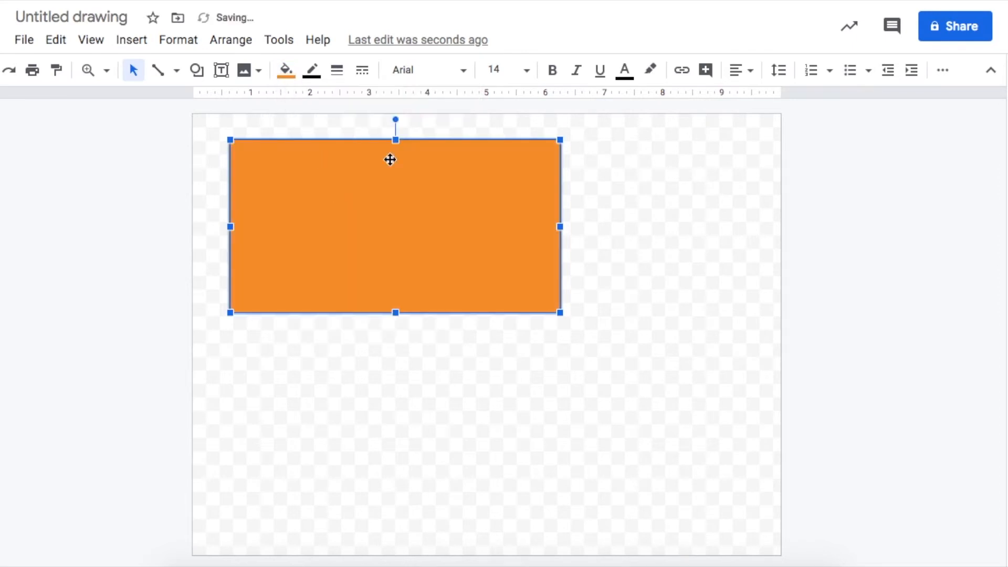
left_click(308, 78)
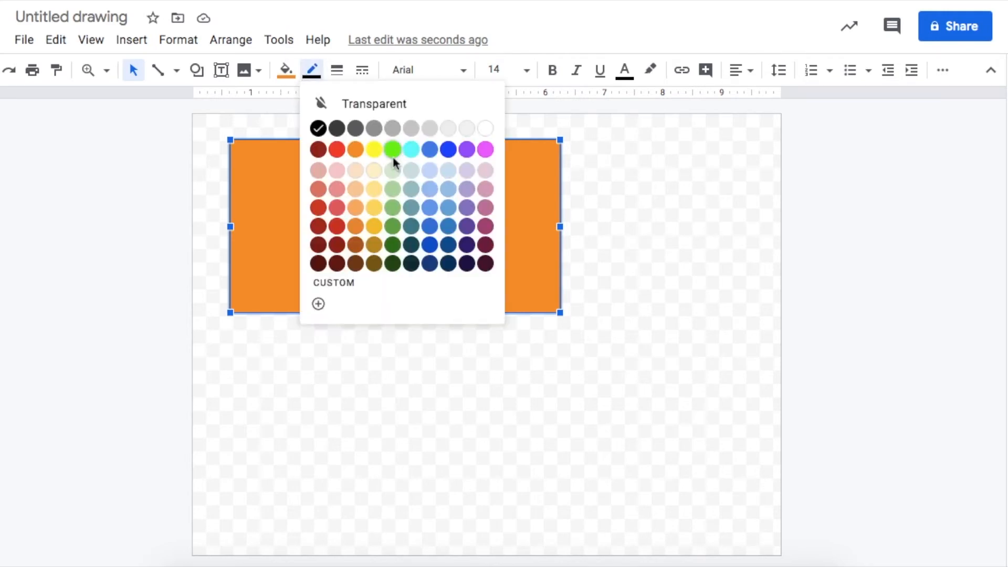
left_click(374, 150)
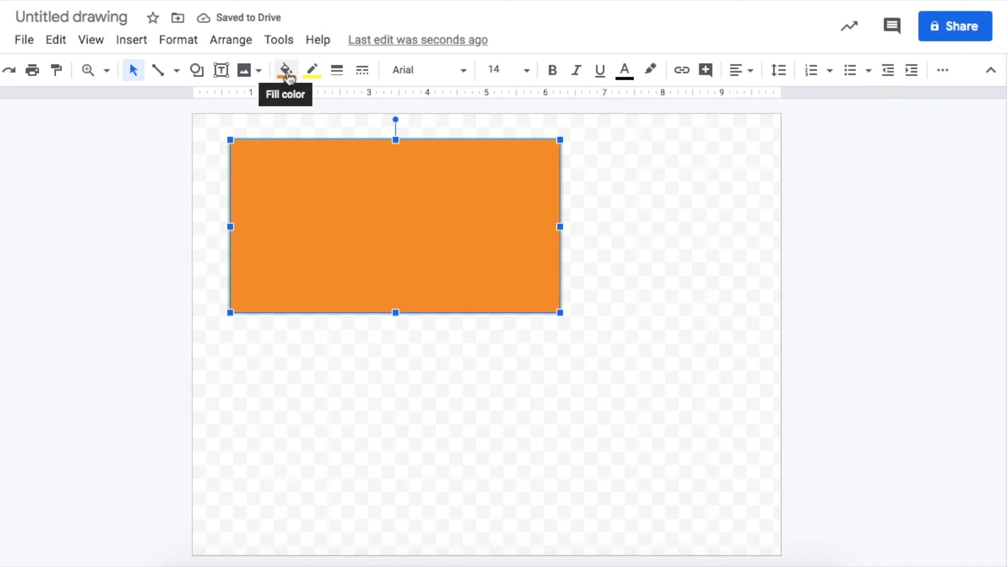
Set the rectangle's border weight to 12px and its dash style to dotted
left_click(336, 73)
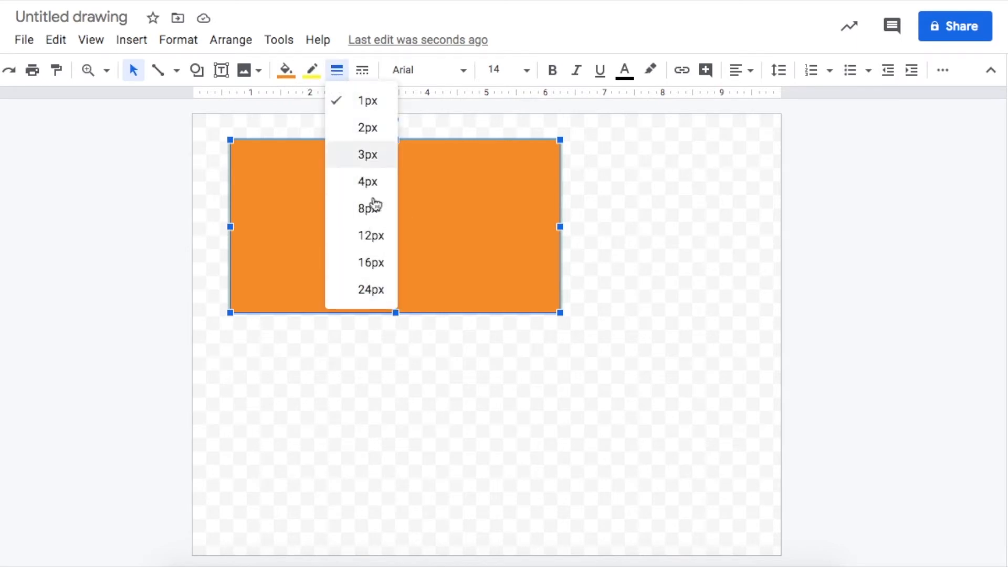
left_click(375, 239)
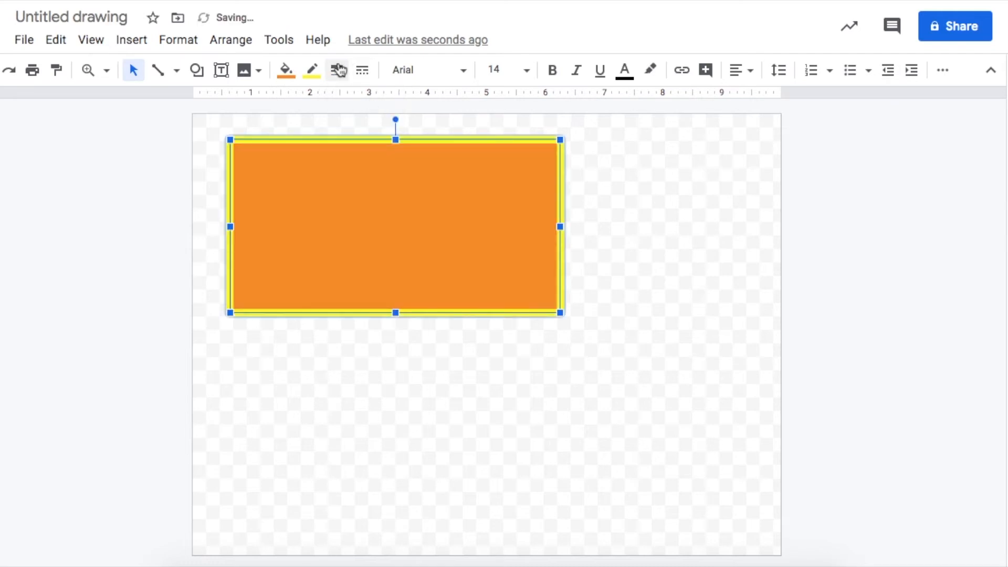
left_click(362, 70)
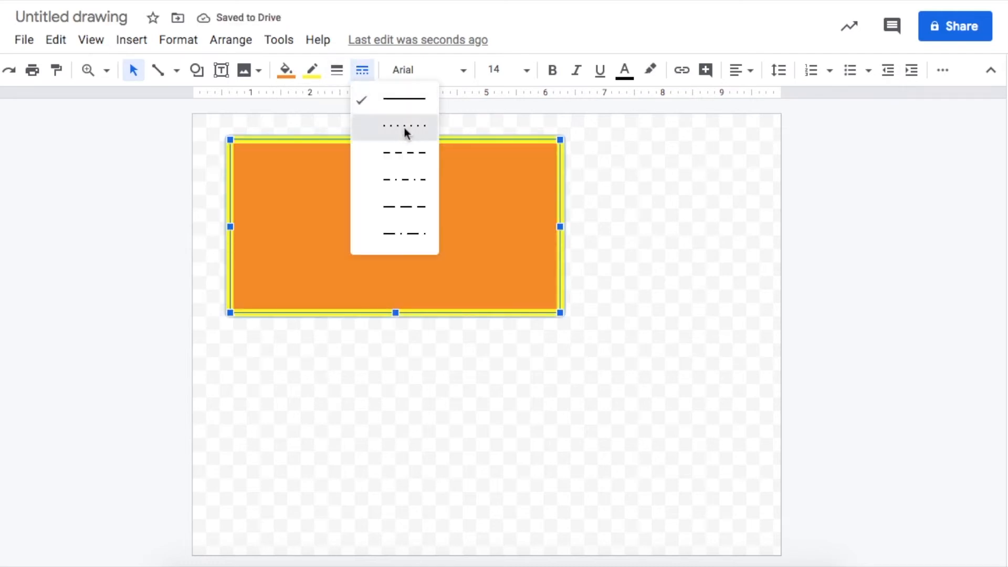
left_click(404, 127)
left_click(133, 76)
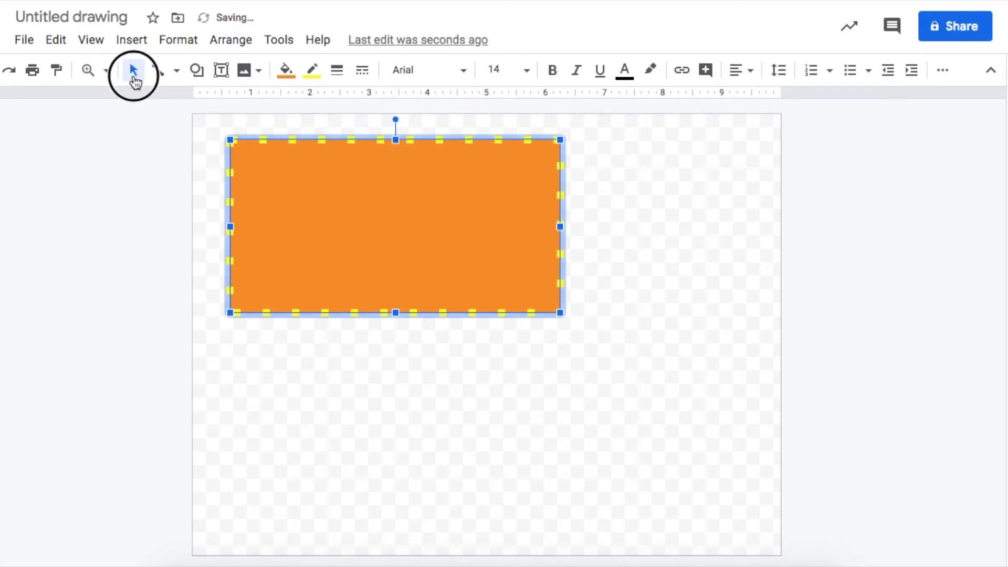
left_click(664, 193)
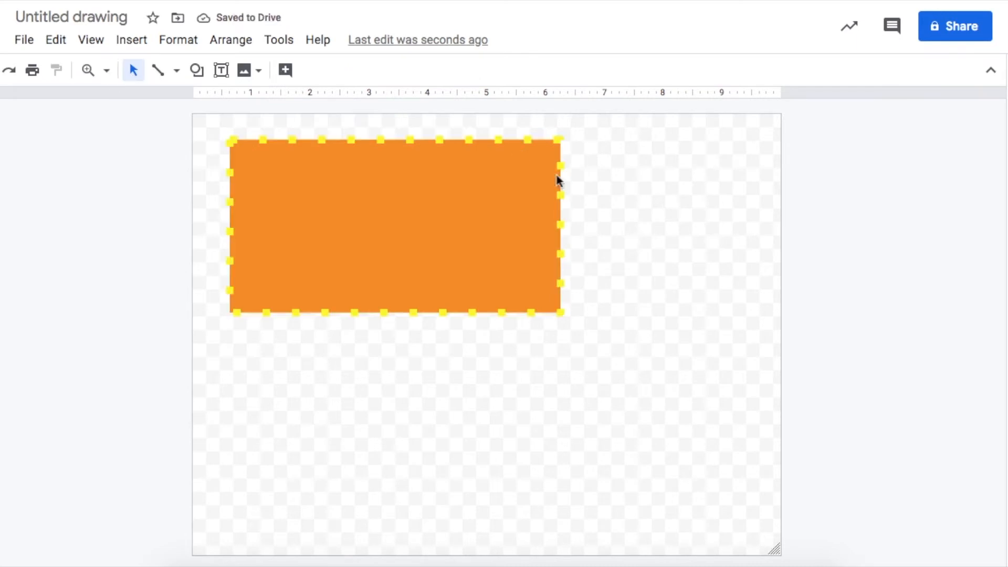
left_click(451, 249)
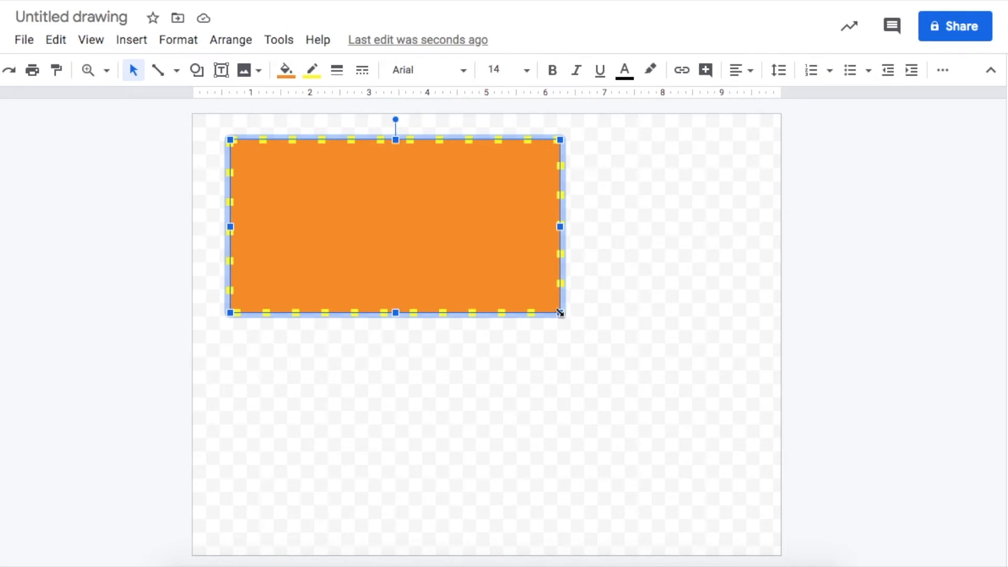
left_click(676, 302)
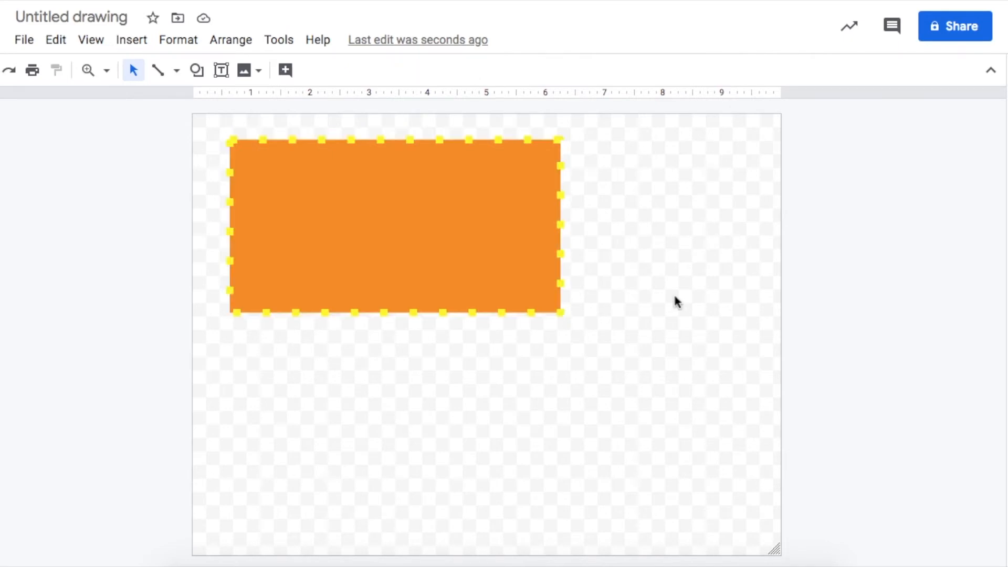
Copy the orange rectangle, paste a duplicate and place it overlapping the original, offset down and to the right
left_click(452, 257)
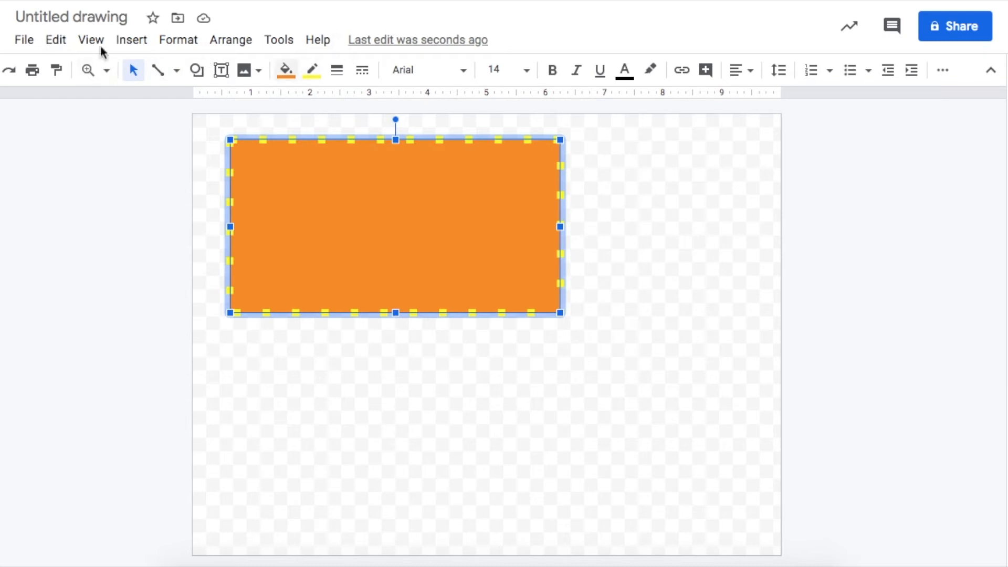
left_click(55, 43)
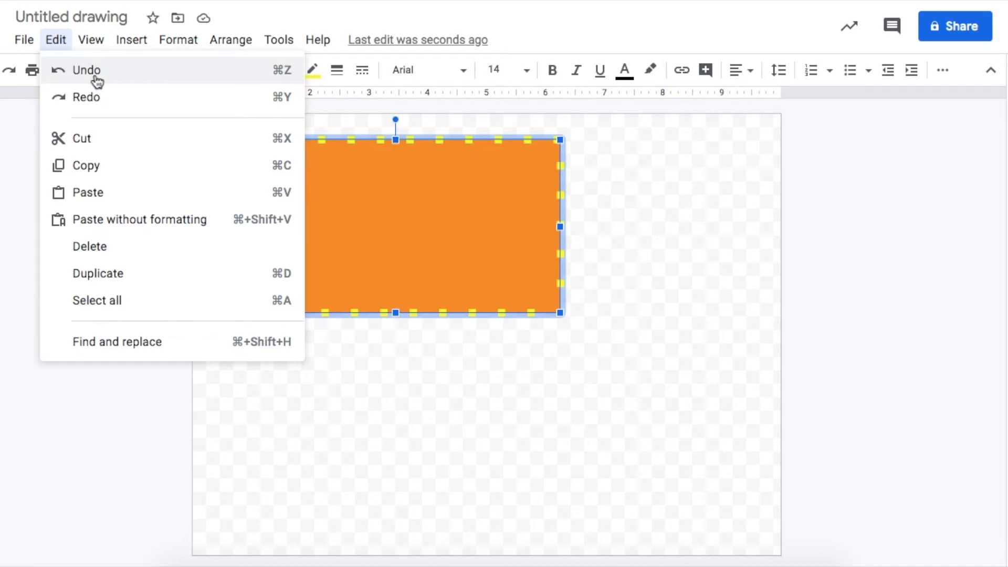
left_click(100, 174)
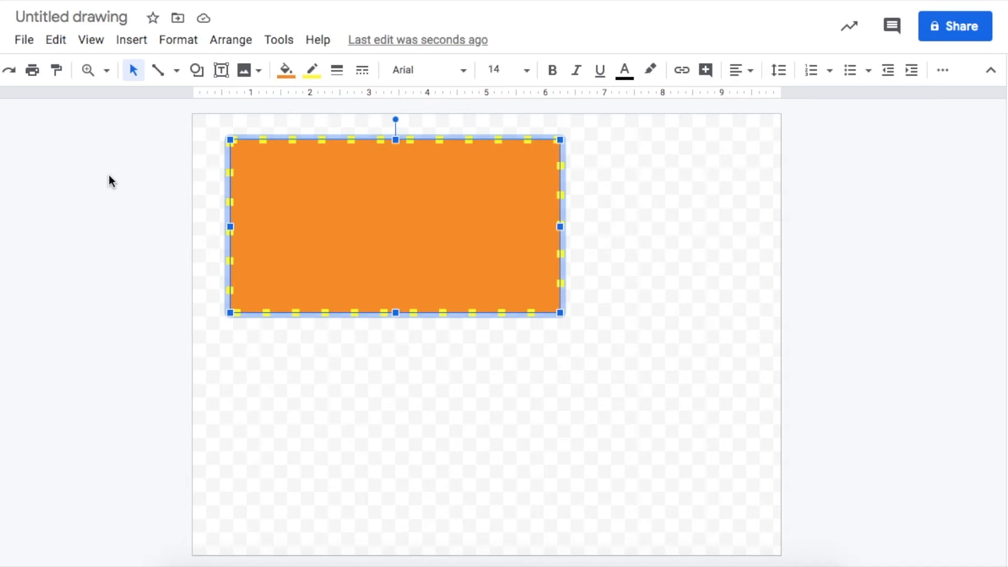
left_click(54, 42)
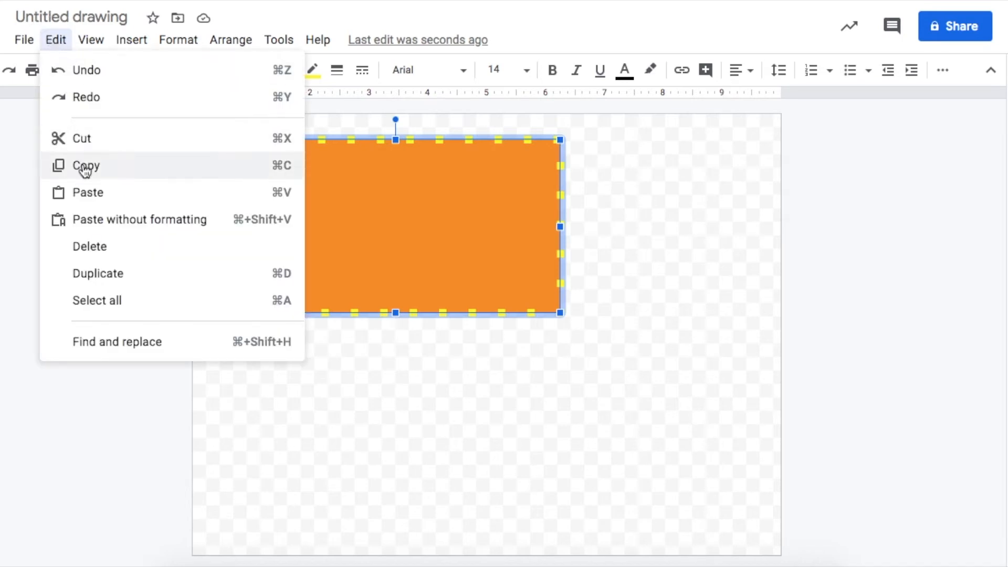
left_click(88, 194)
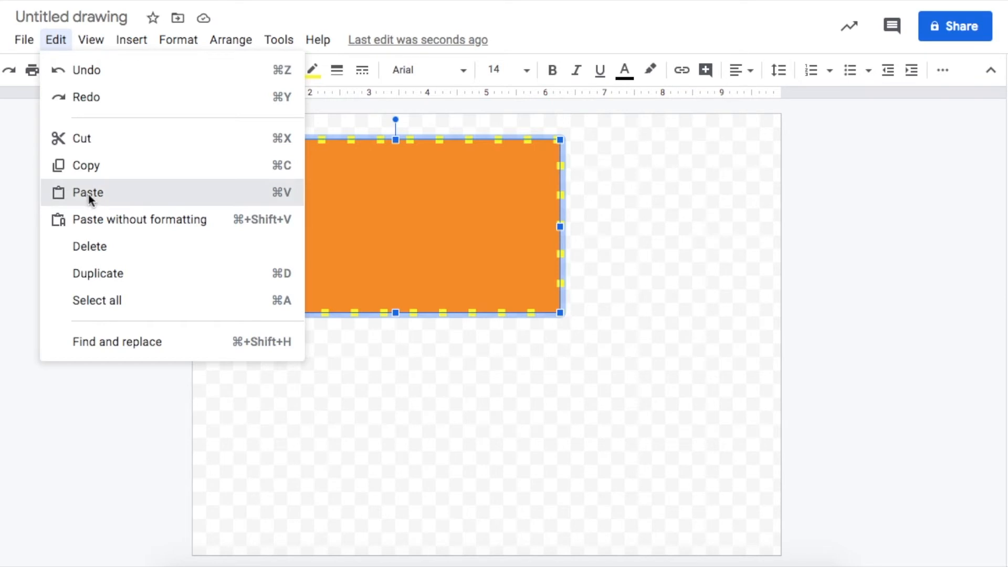
left_click_drag(389, 213, 370, 396)
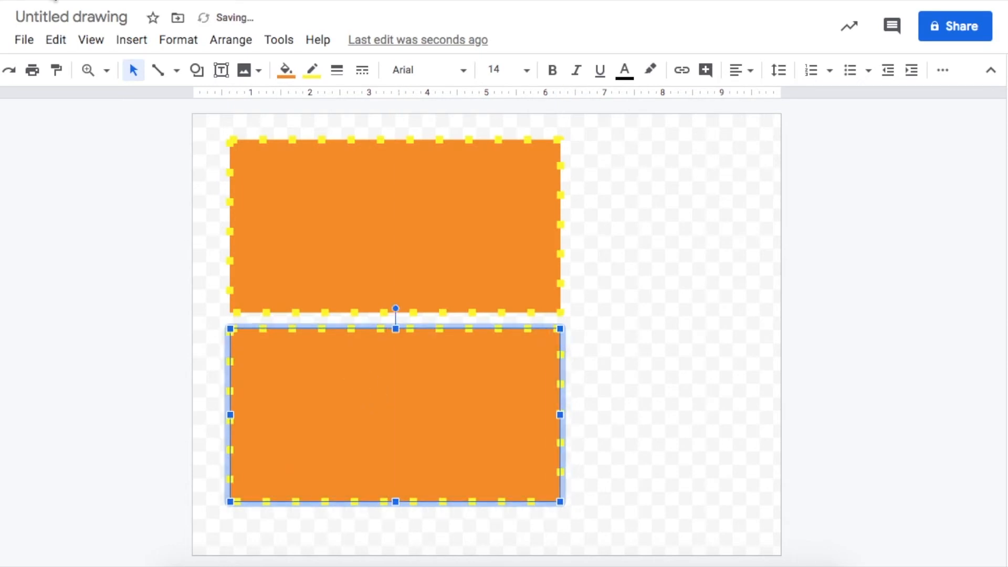
left_click_drag(396, 376, 466, 268)
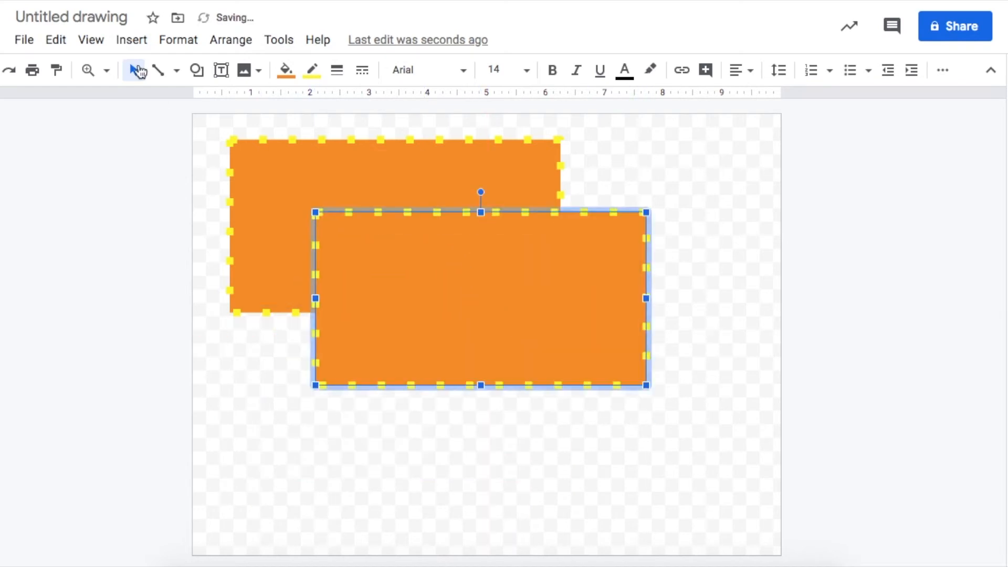
Paste another copy of the rectangle and place it overlapping the second one's lower-right corner, forming a diagonal cascade
left_click(56, 41)
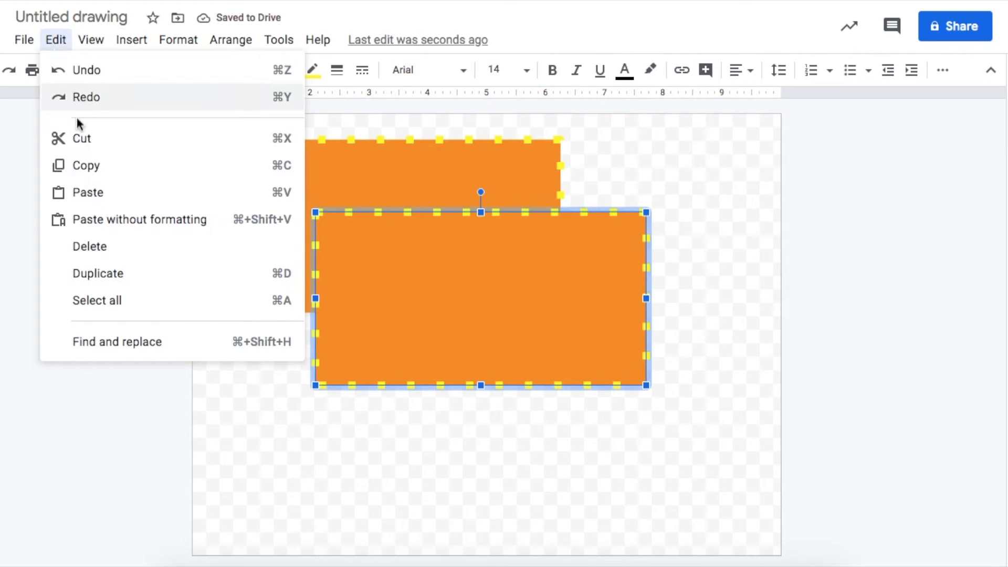
left_click(89, 194)
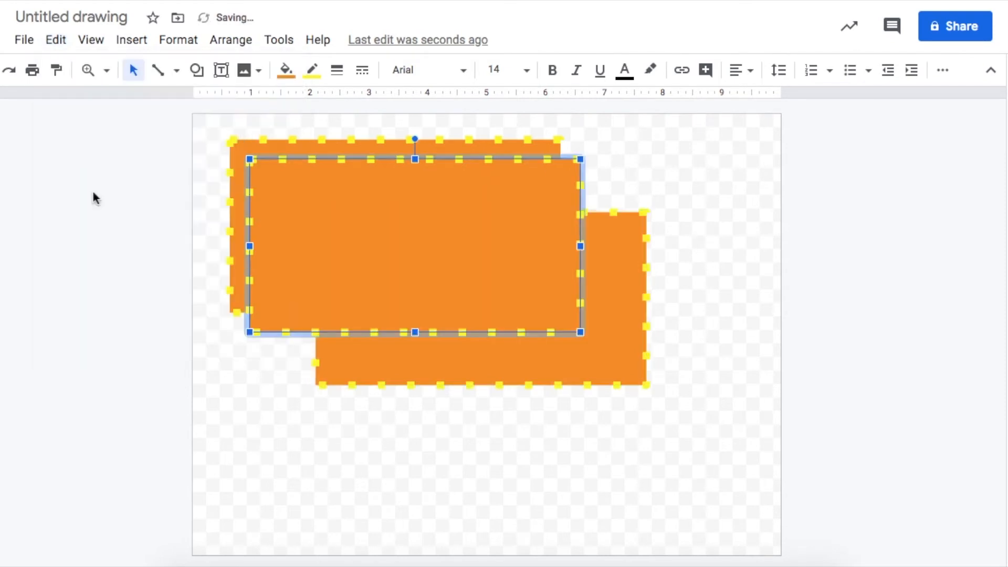
left_click_drag(416, 234, 600, 364)
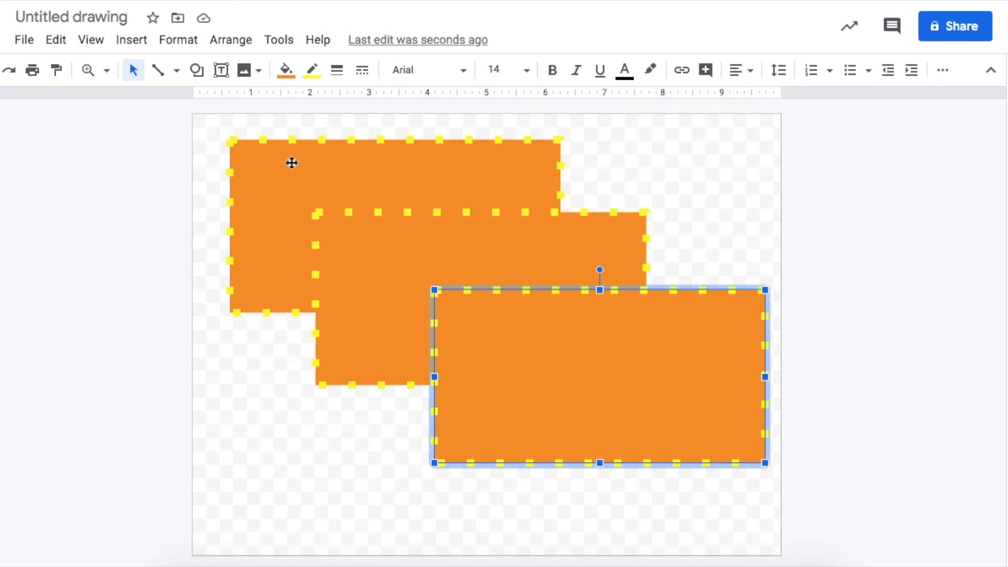
left_click(196, 79)
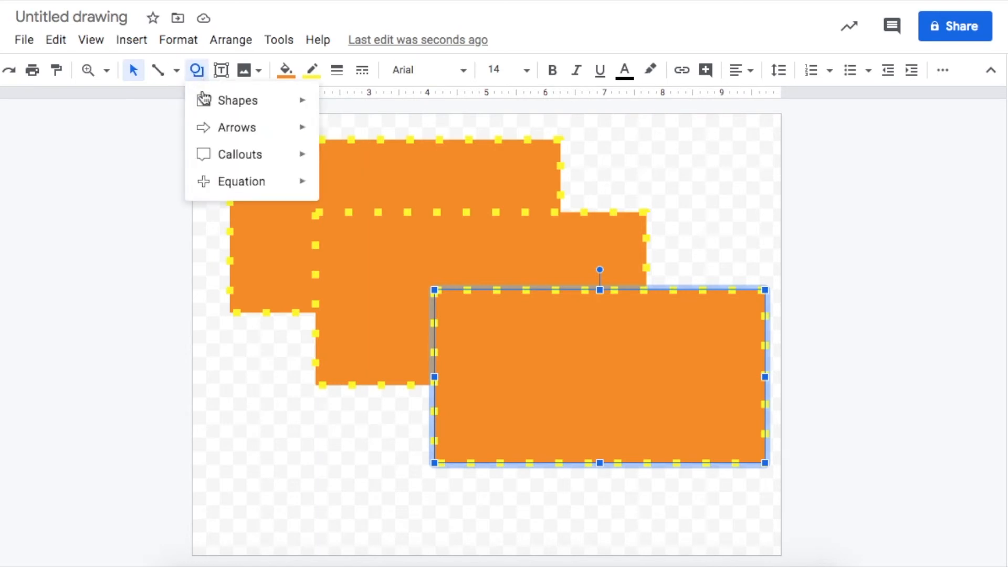
mouse_move(209, 104)
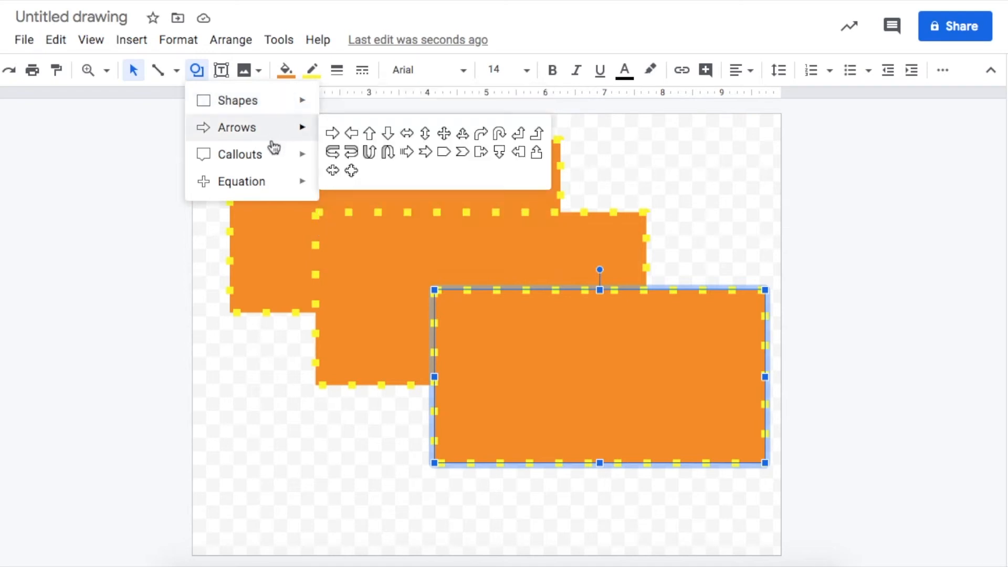
mouse_move(276, 184)
mouse_move(275, 131)
left_click(370, 133)
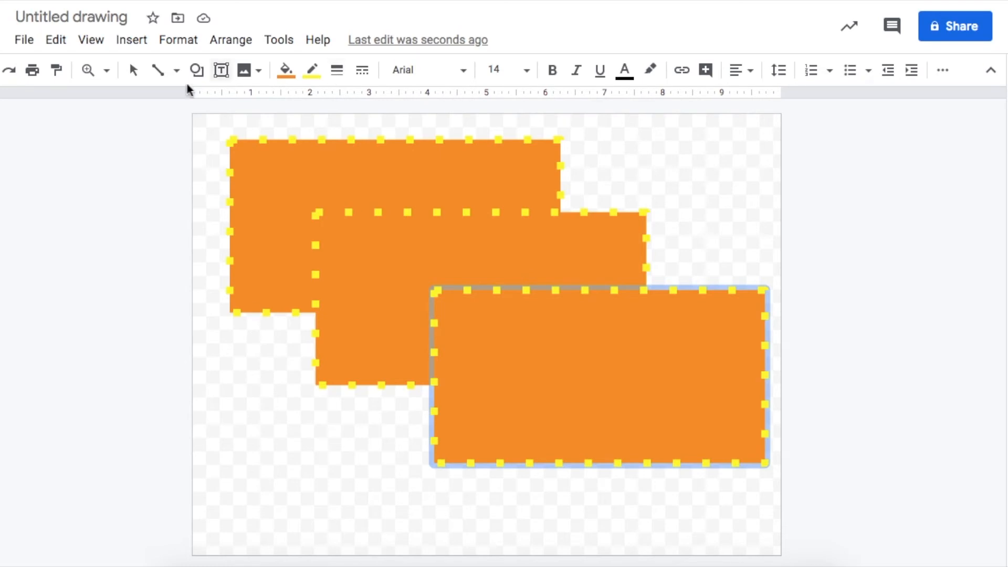
left_click(136, 74)
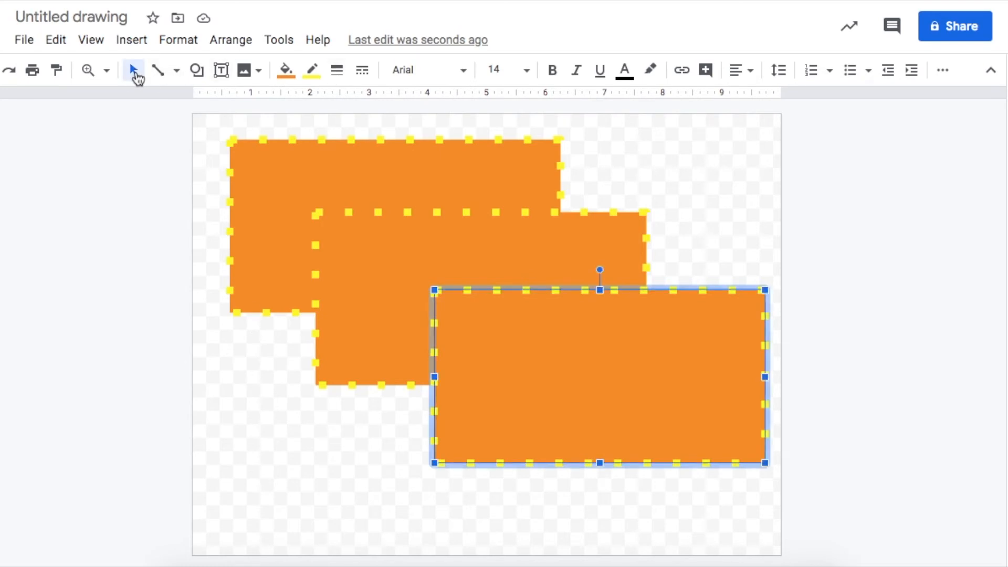
left_click(288, 313)
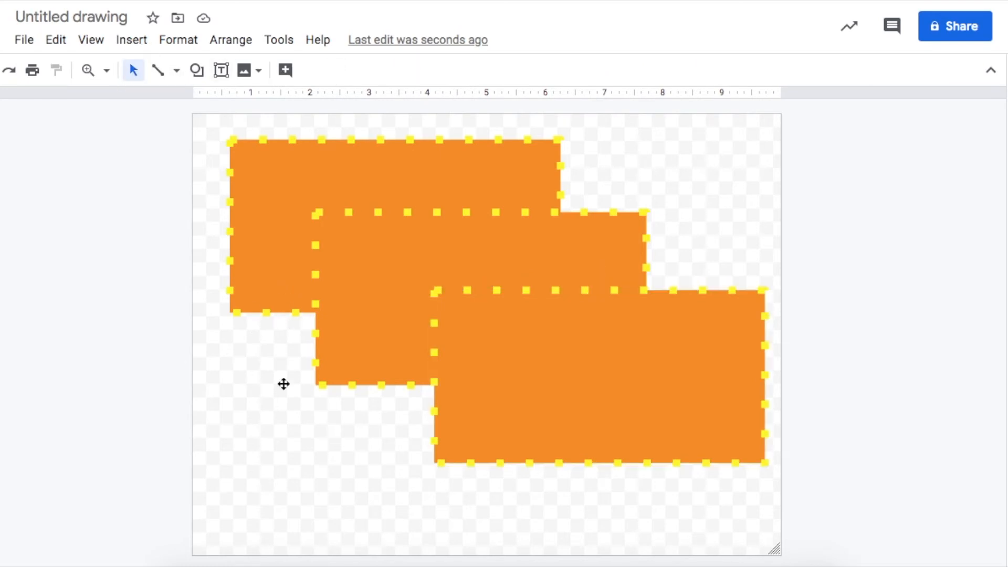
left_click(197, 72)
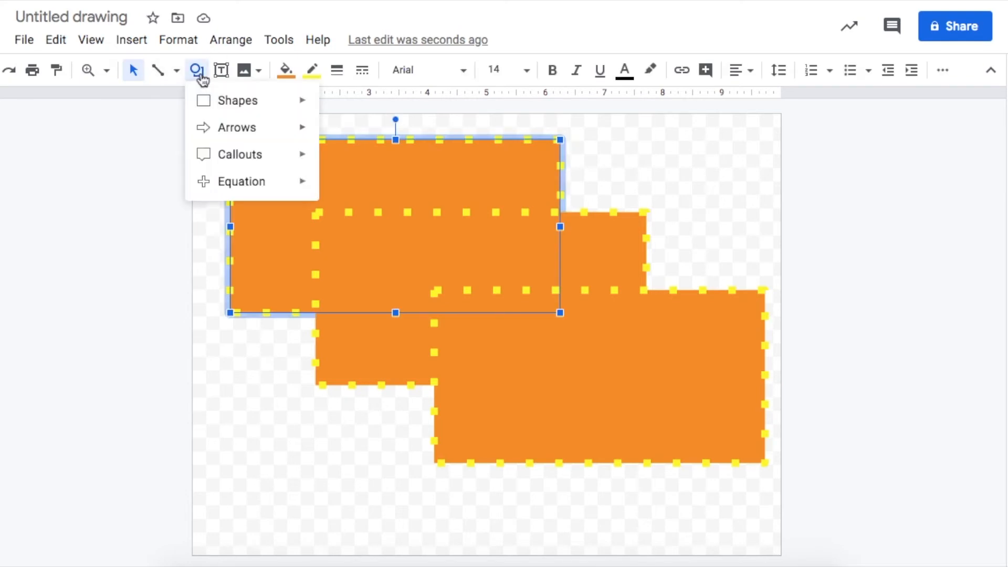
left_click(239, 357)
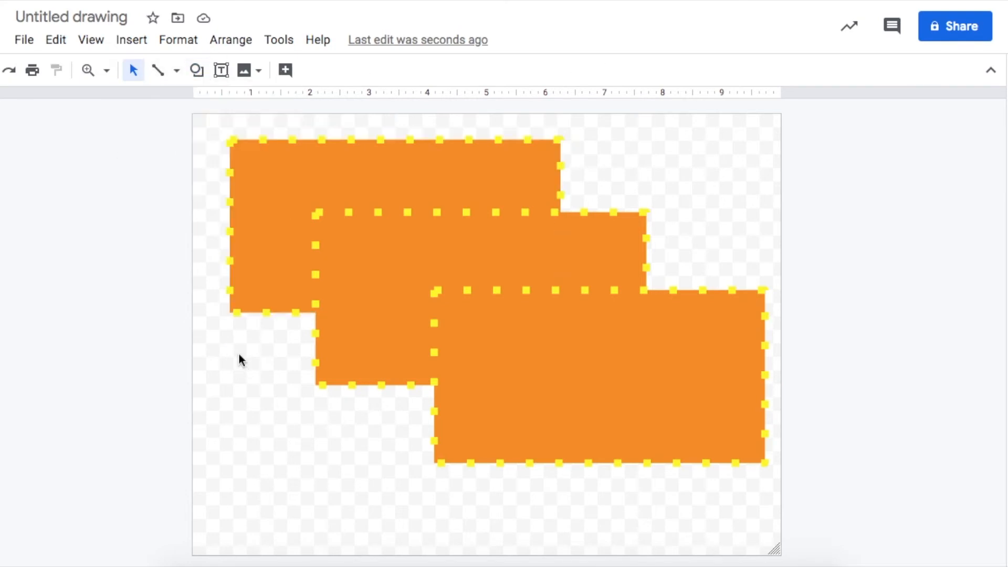
Draw an up arrow below the rectangles and stretch it to about 5.4 inches wide and nearly the full canvas height
left_click(204, 74)
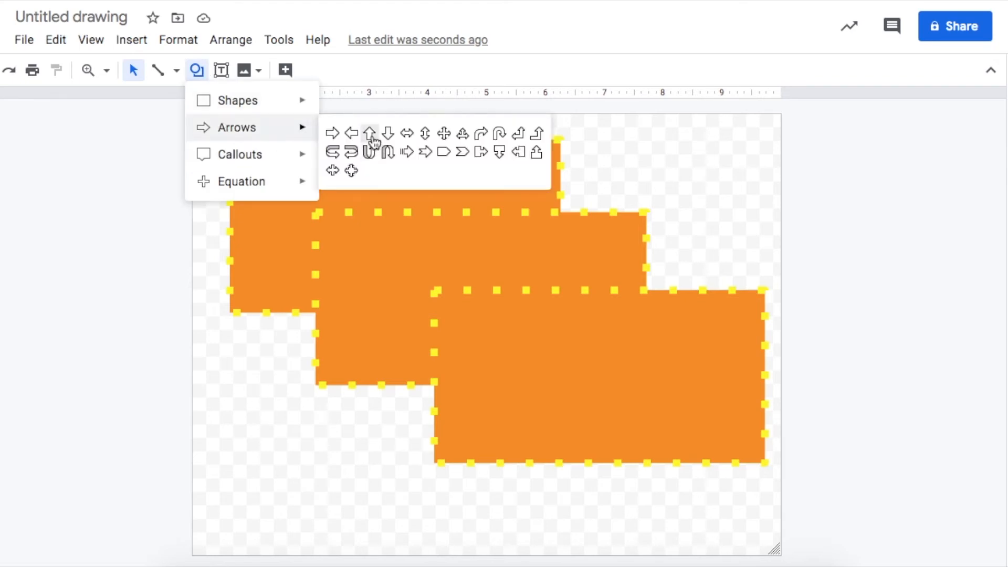
left_click(370, 134)
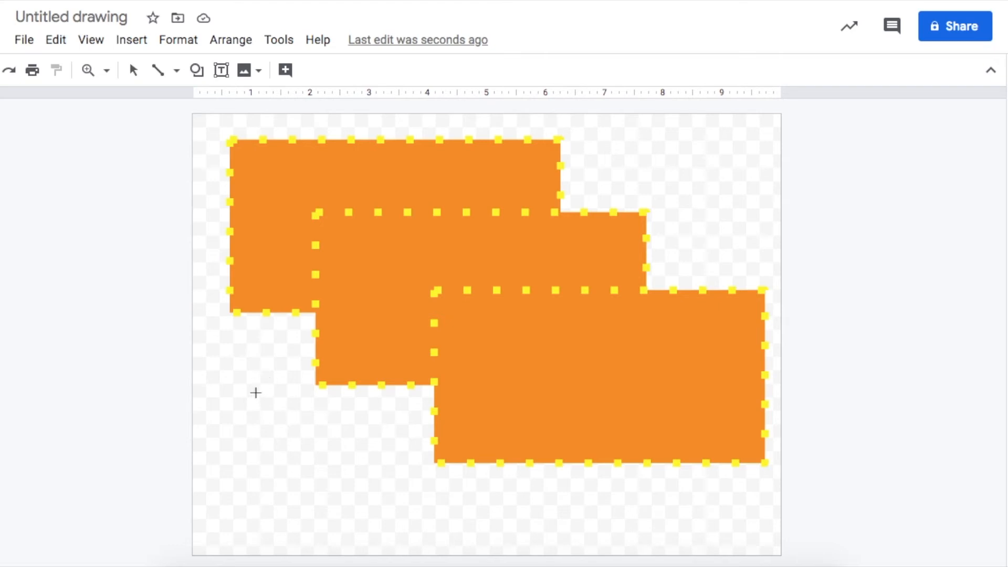
left_click_drag(246, 389, 504, 540)
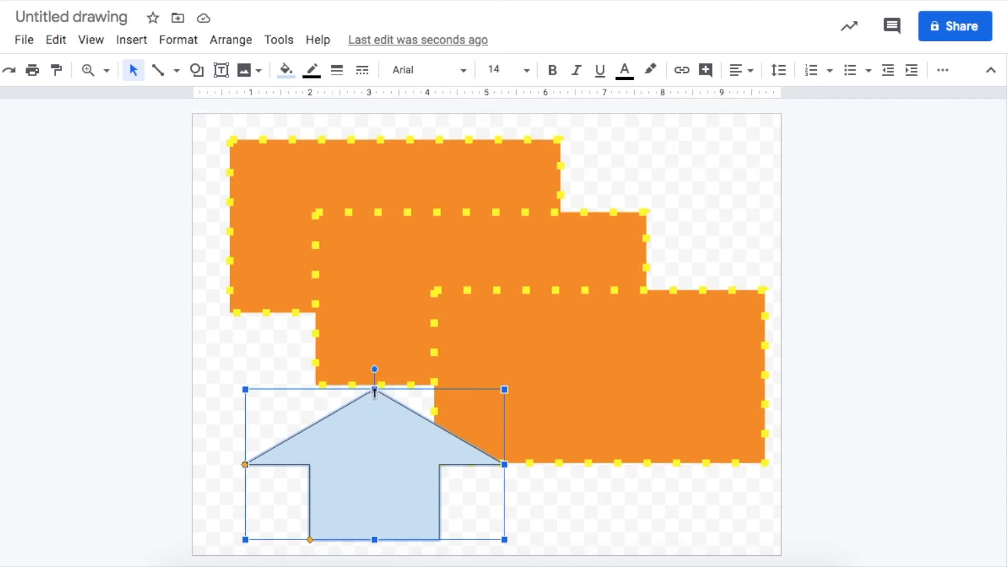
left_click_drag(374, 390, 394, 135)
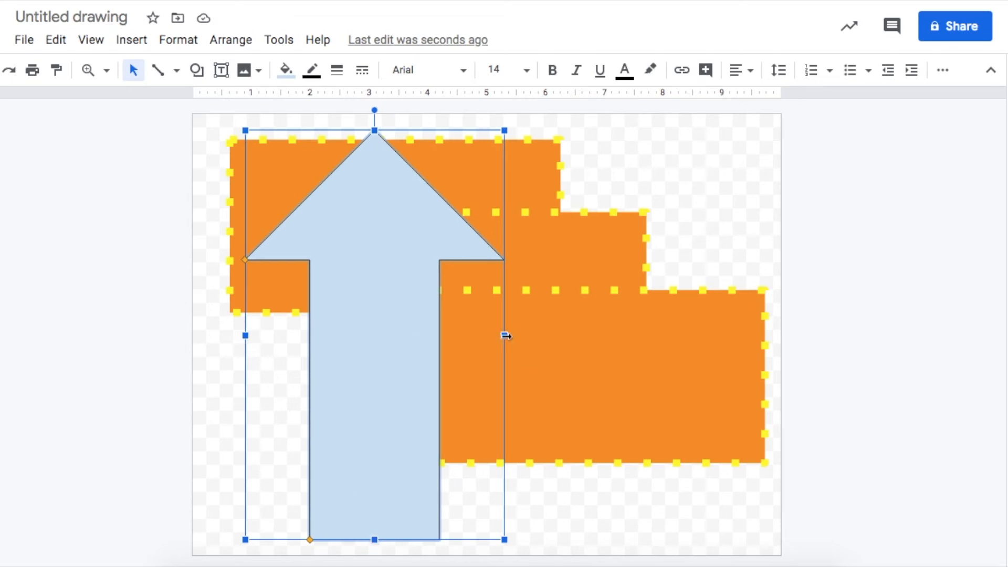
left_click_drag(505, 333, 566, 347)
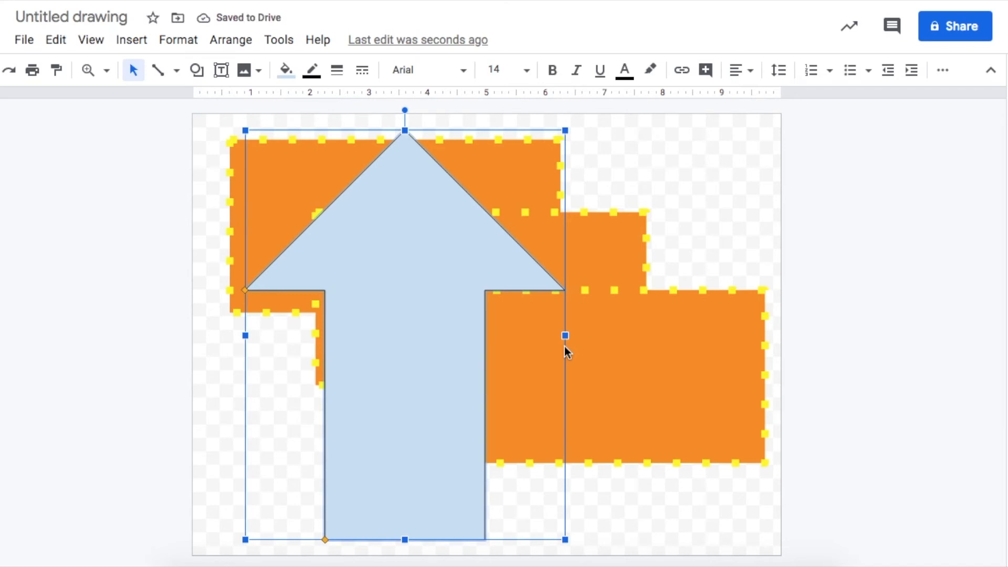
Reposition the arrow over the left part of the rectangles, with its tip on the upper-left rectangle's top edge
left_click_drag(418, 306, 591, 315)
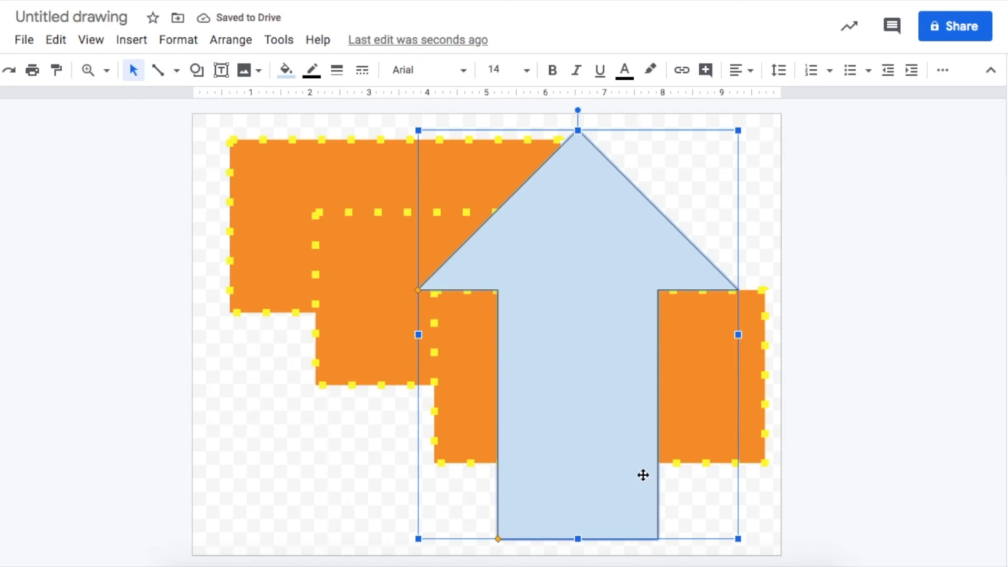
left_click_drag(558, 270, 377, 311)
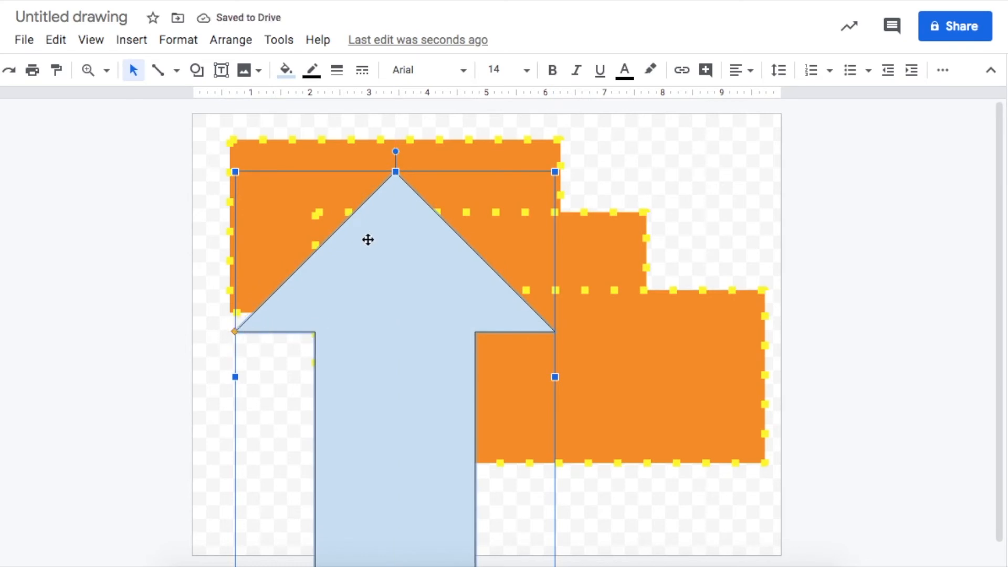
left_click_drag(404, 394, 417, 363)
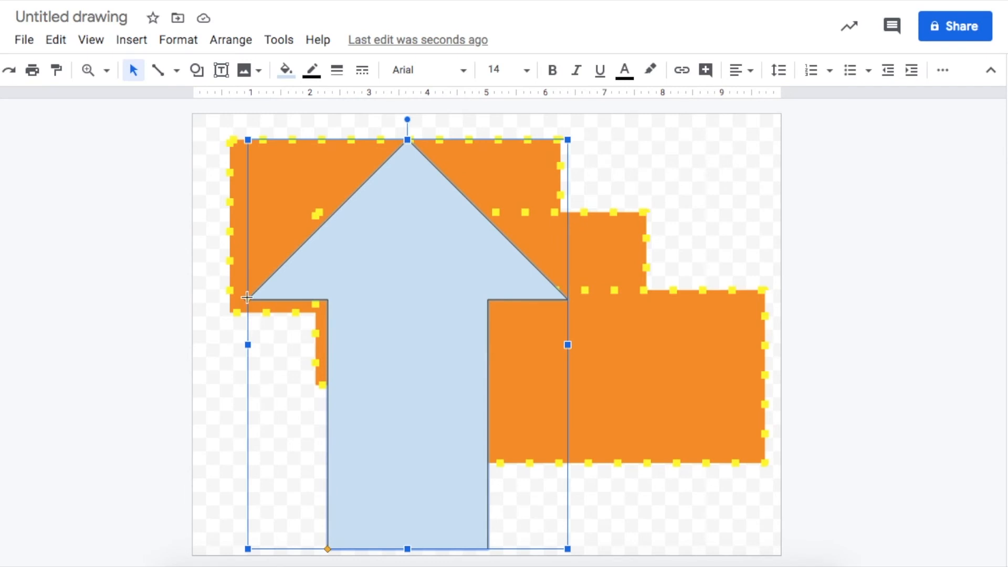
Reshape the arrow into a tree by extending its head down near the base and narrowing its shaft to a thin trunk
left_click_drag(247, 298, 248, 442)
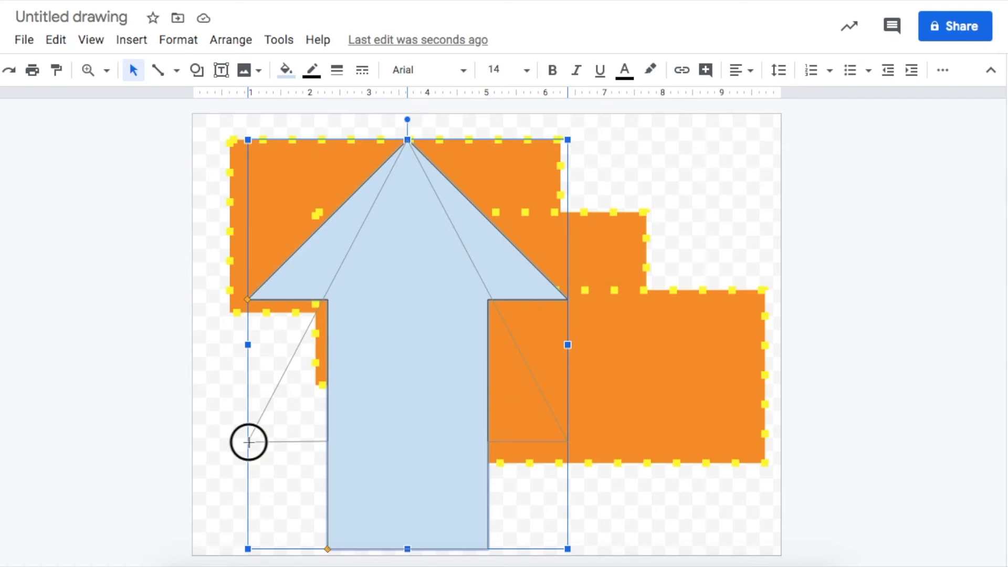
mouse_move(249, 442)
left_mouse_down()
mouse_move(250, 492)
mouse_move(241, 432)
left_mouse_up()
left_click_drag(261, 289, 302, 502)
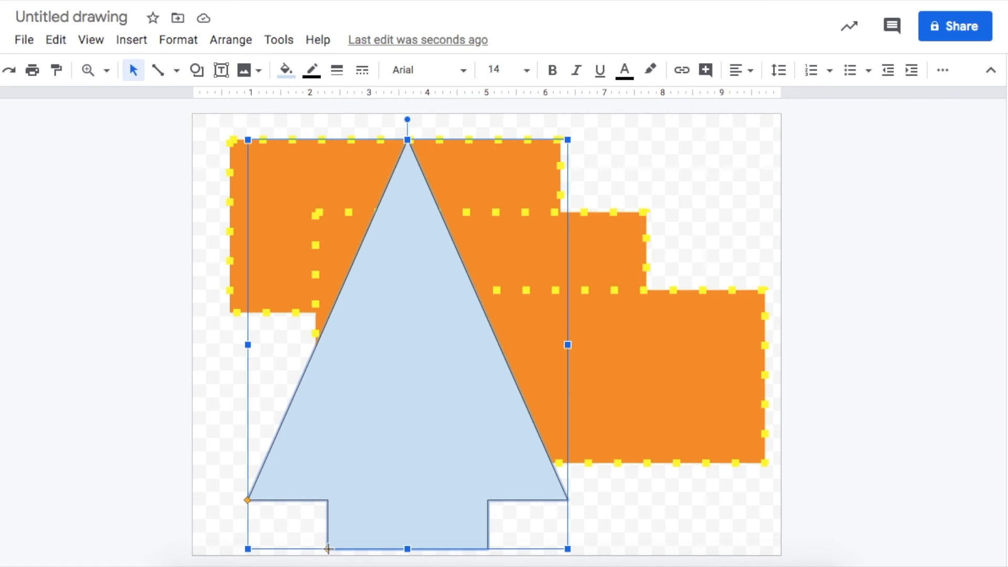
left_click_drag(328, 549, 389, 535)
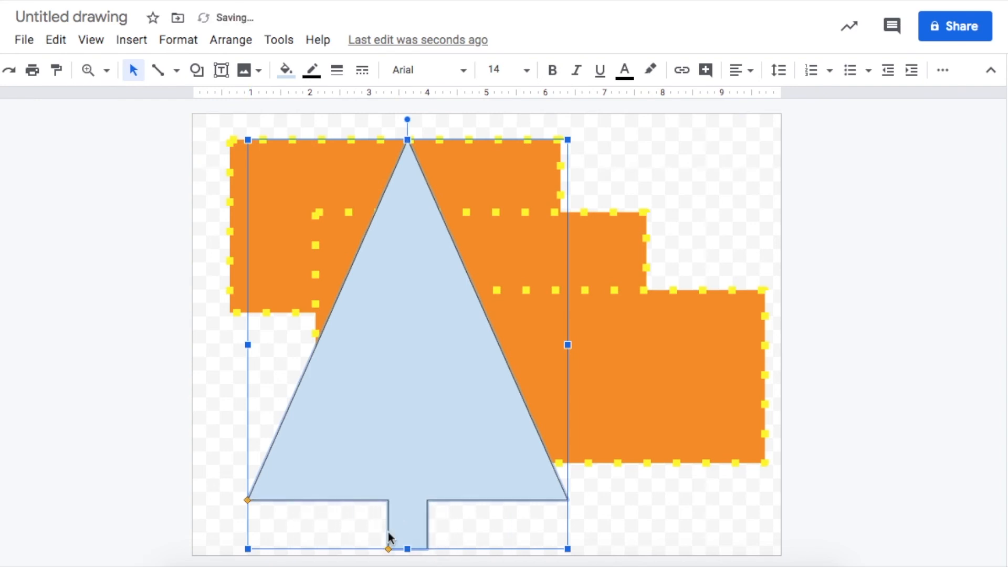
mouse_move(388, 547)
left_mouse_down()
mouse_move(299, 547)
mouse_move(388, 546)
left_mouse_up()
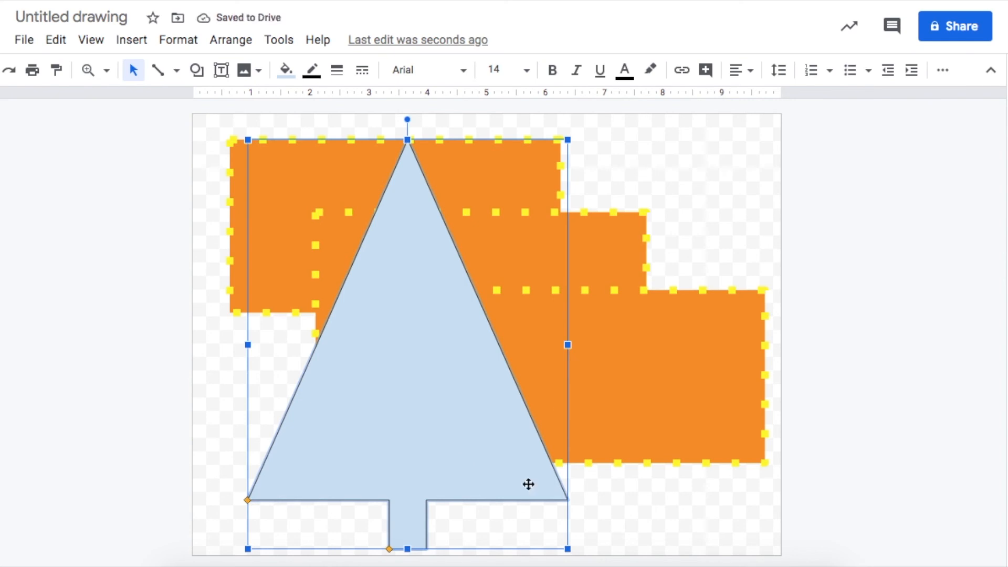
Set the tree shape's solid fill and border color to the darkest green, and deselect it
left_click(286, 70)
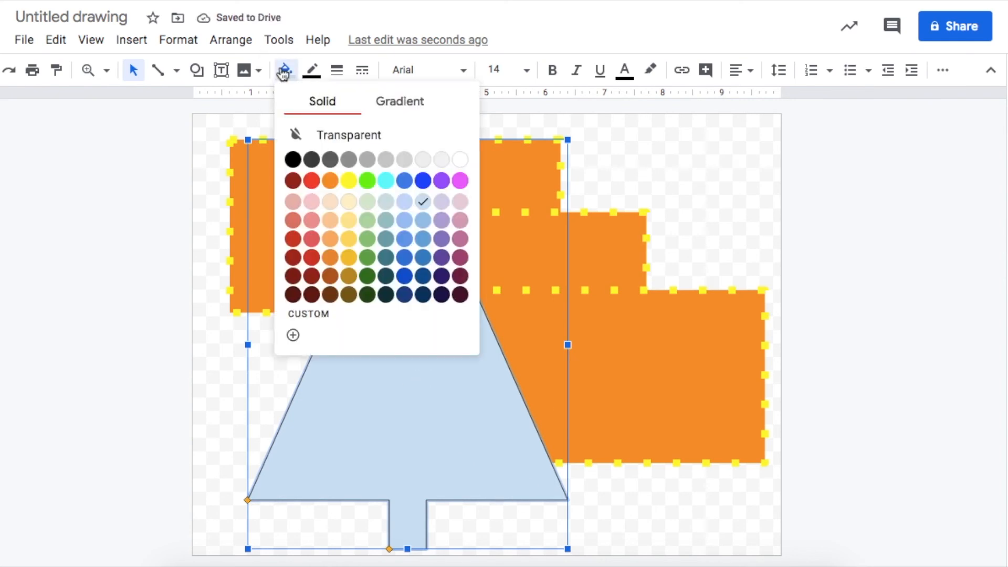
left_click(367, 294)
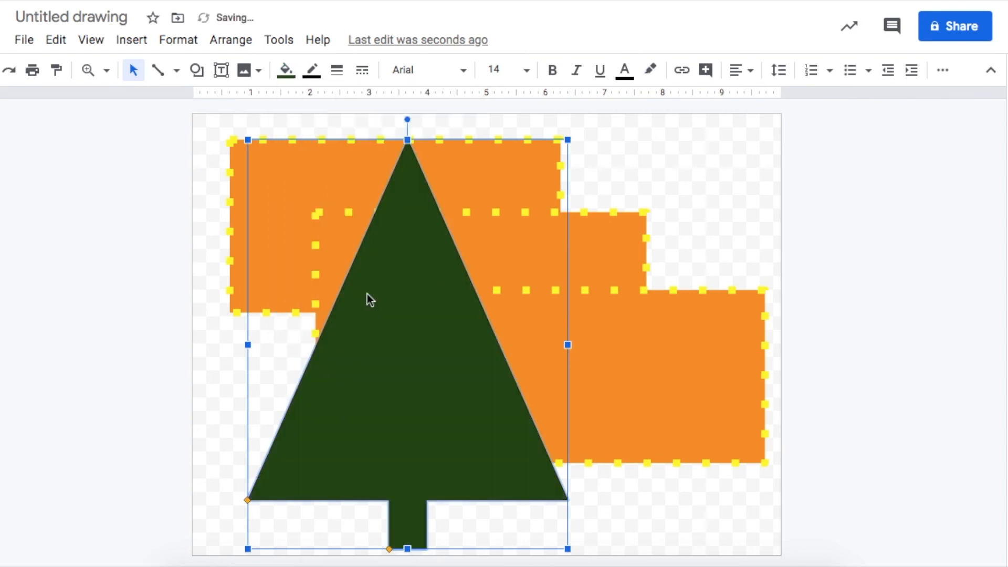
left_click(309, 73)
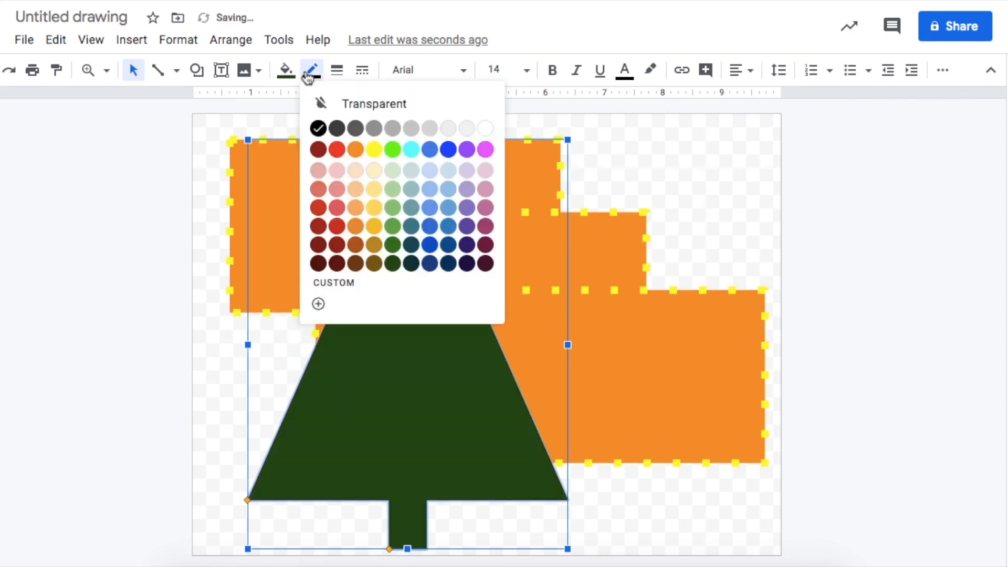
left_click(390, 258)
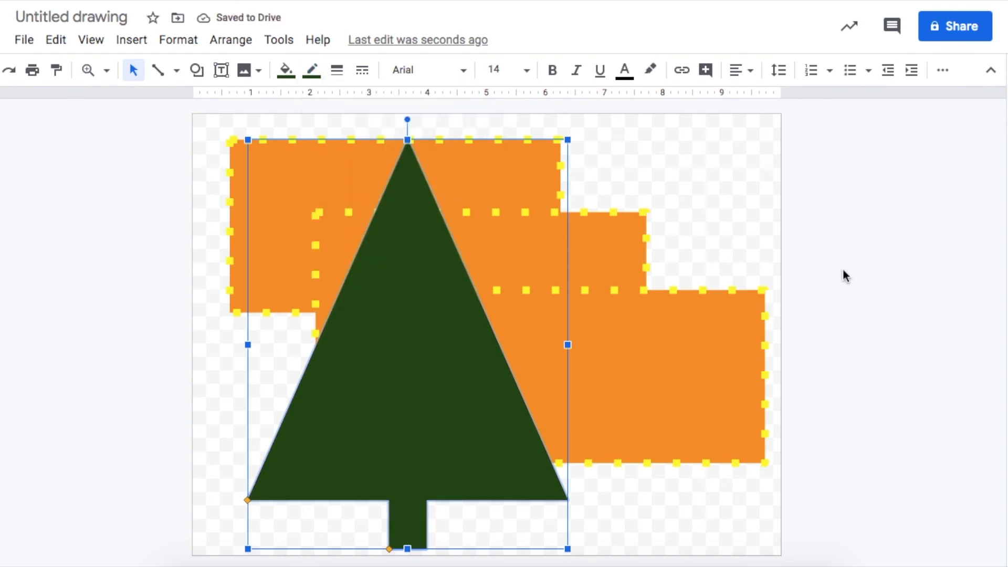
left_click(865, 264)
left_click(733, 239)
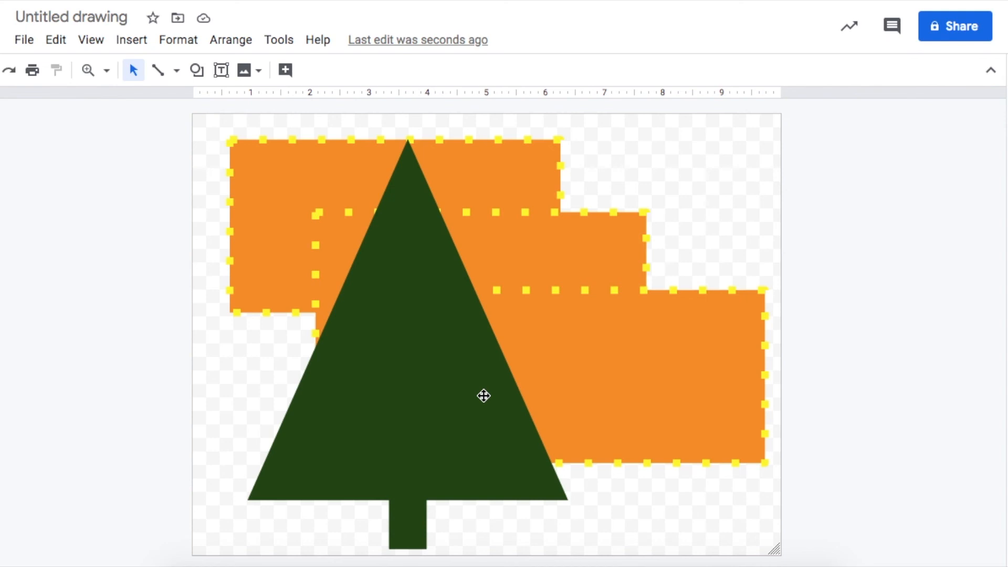
Insert a division sign about 4 inches wide over the lower-right orange rectangle, just overlapping the tree
left_click(196, 70)
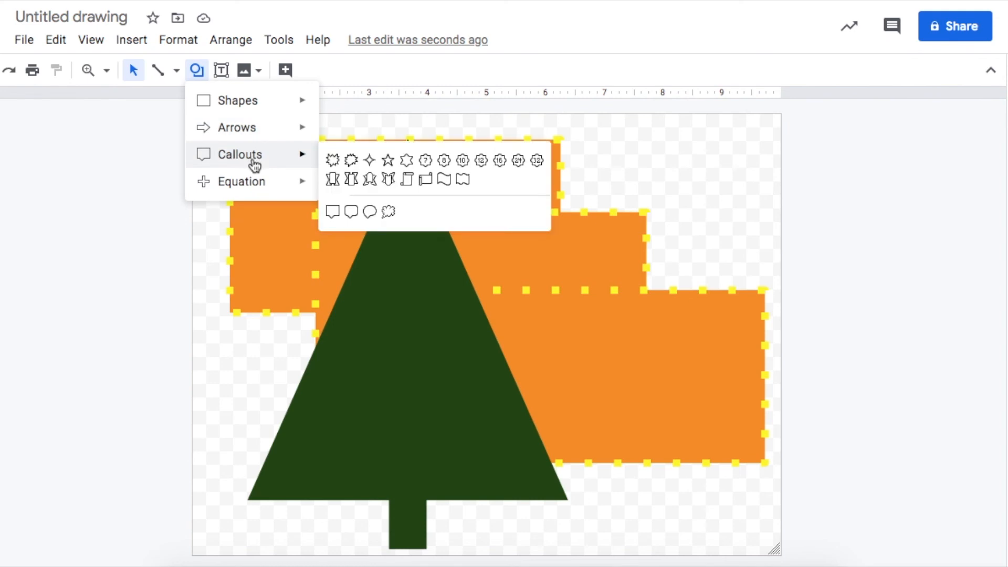
mouse_move(262, 193)
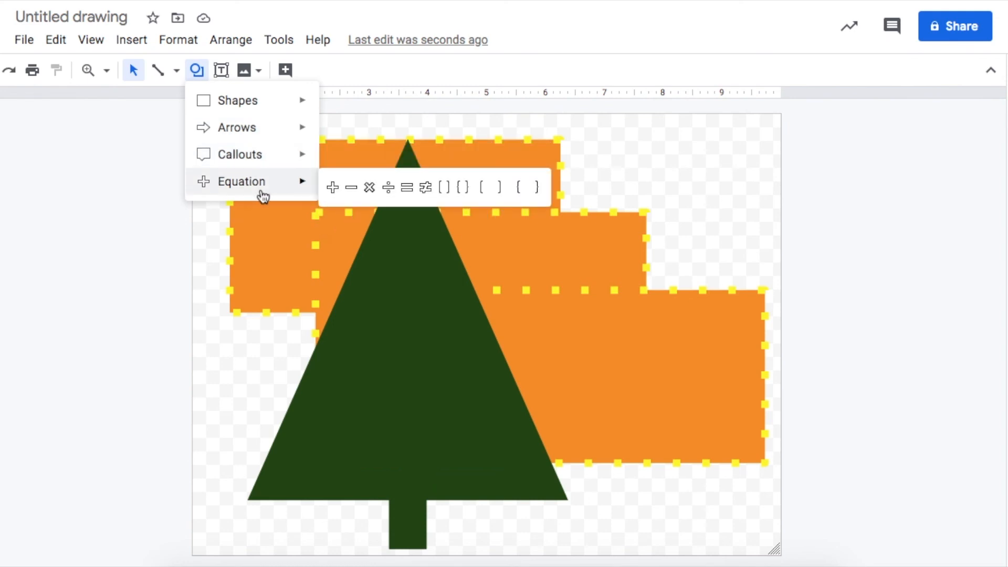
left_click(388, 193)
left_click_drag(485, 247, 724, 432)
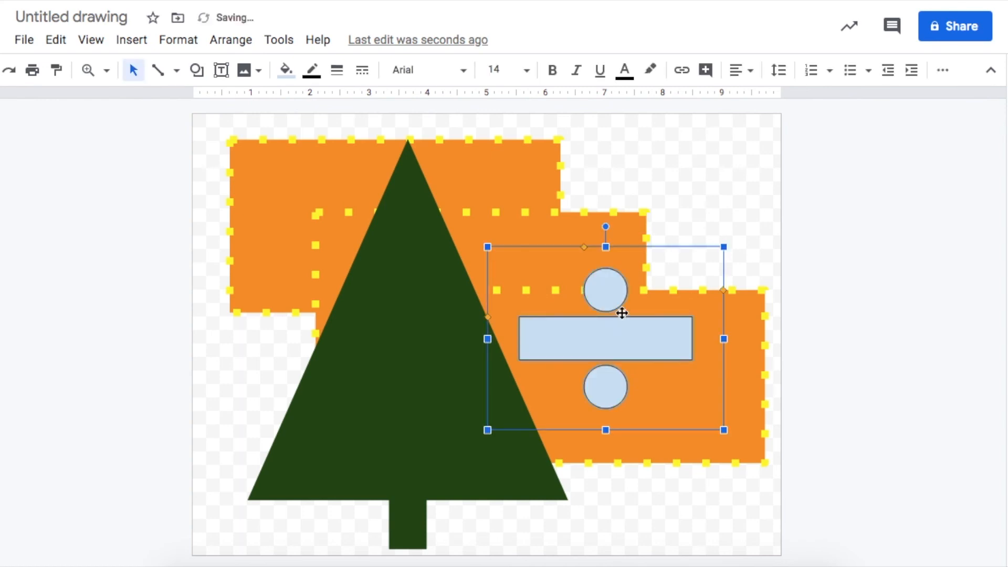
Thicken the division sign's bar until it meets both dots, and move the sign to the canvas's upper-right corner
left_click_drag(487, 317, 493, 378)
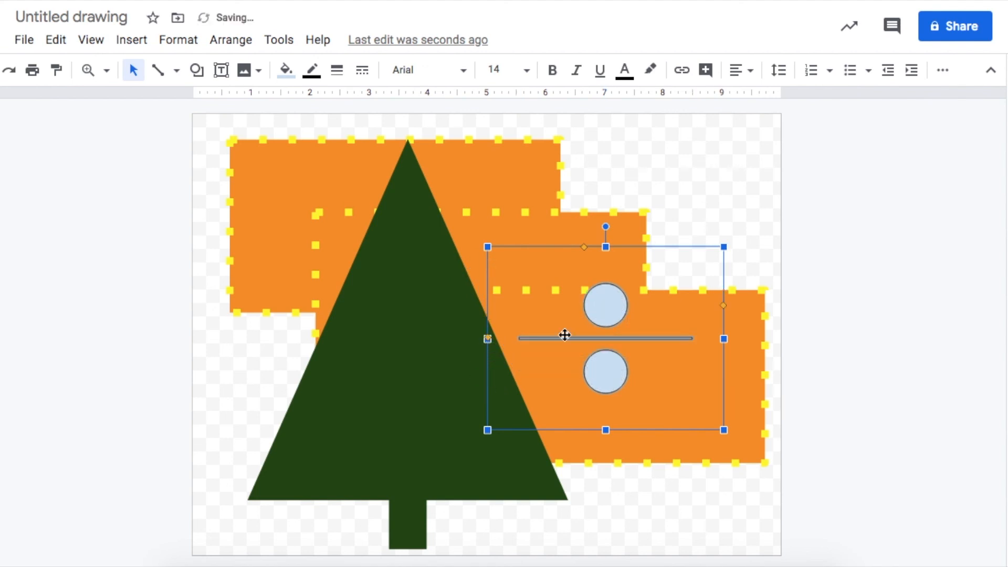
left_click_drag(487, 338, 488, 265)
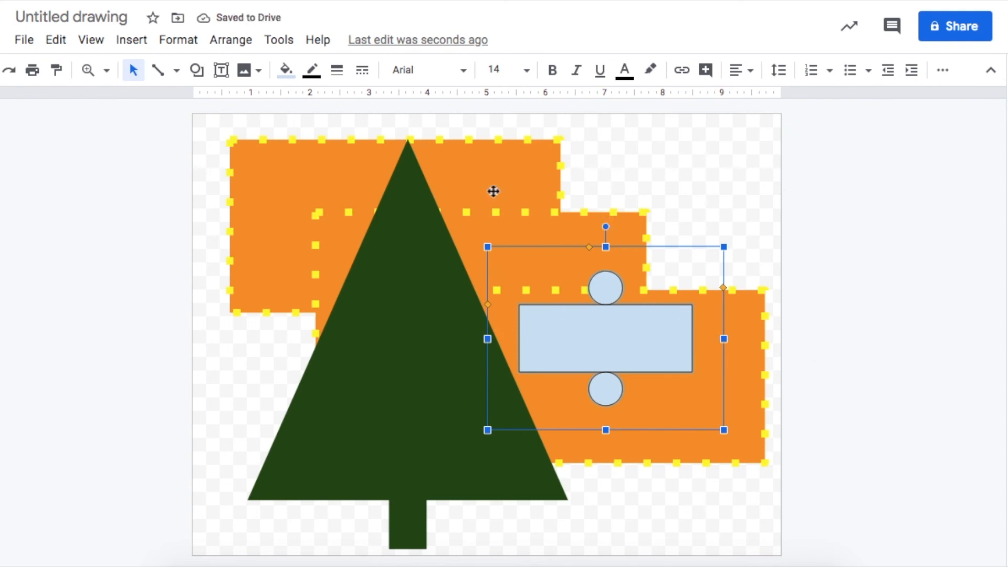
left_click(633, 306)
left_click_drag(633, 306, 691, 163)
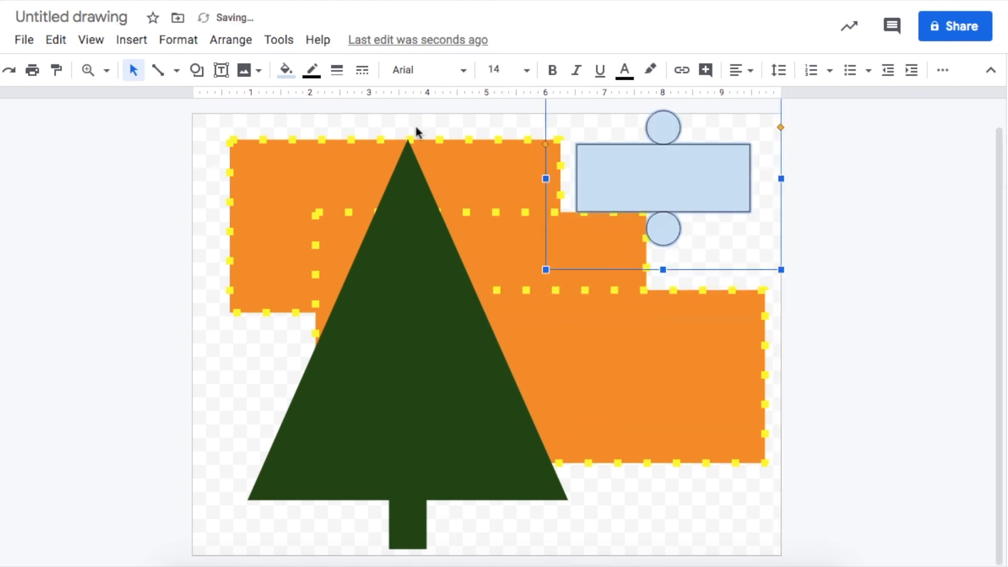
Fill the division sign with solid red and open its border color choices
left_click(285, 70)
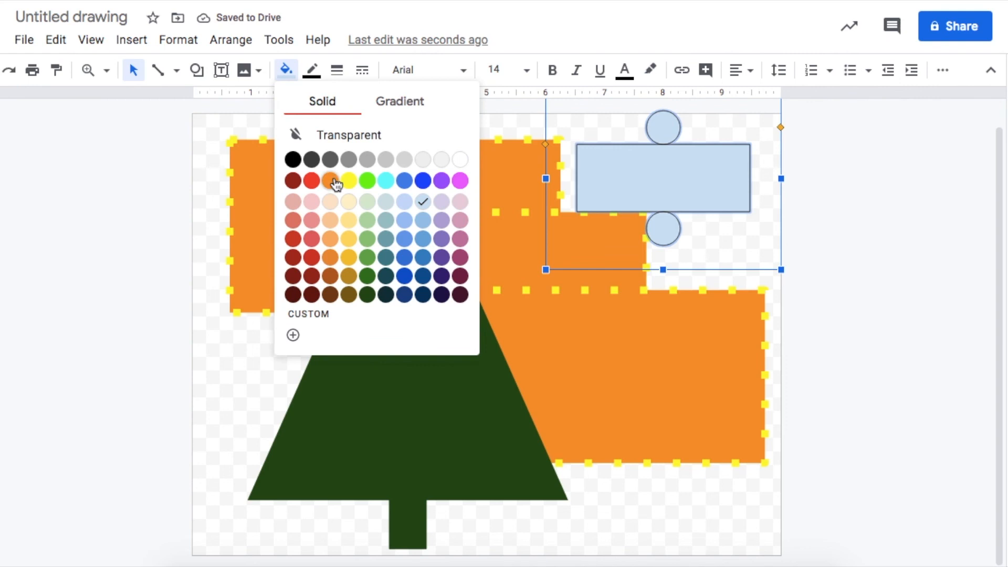
left_click(313, 180)
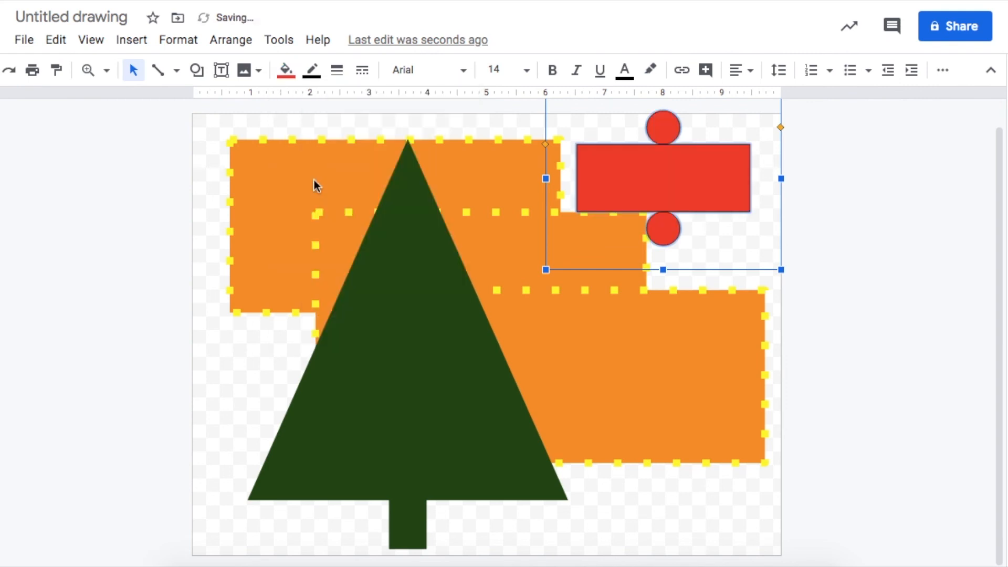
left_click(315, 73)
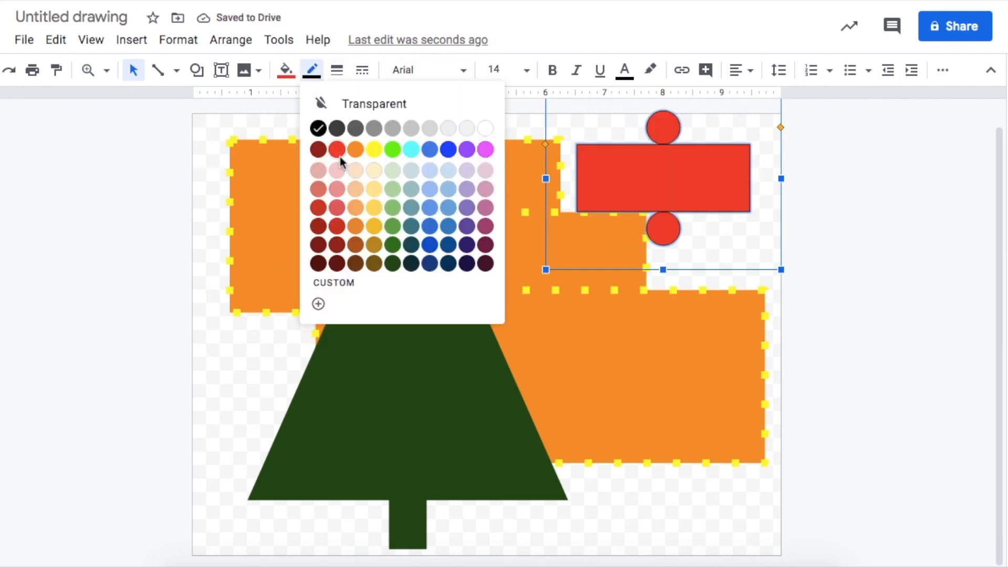